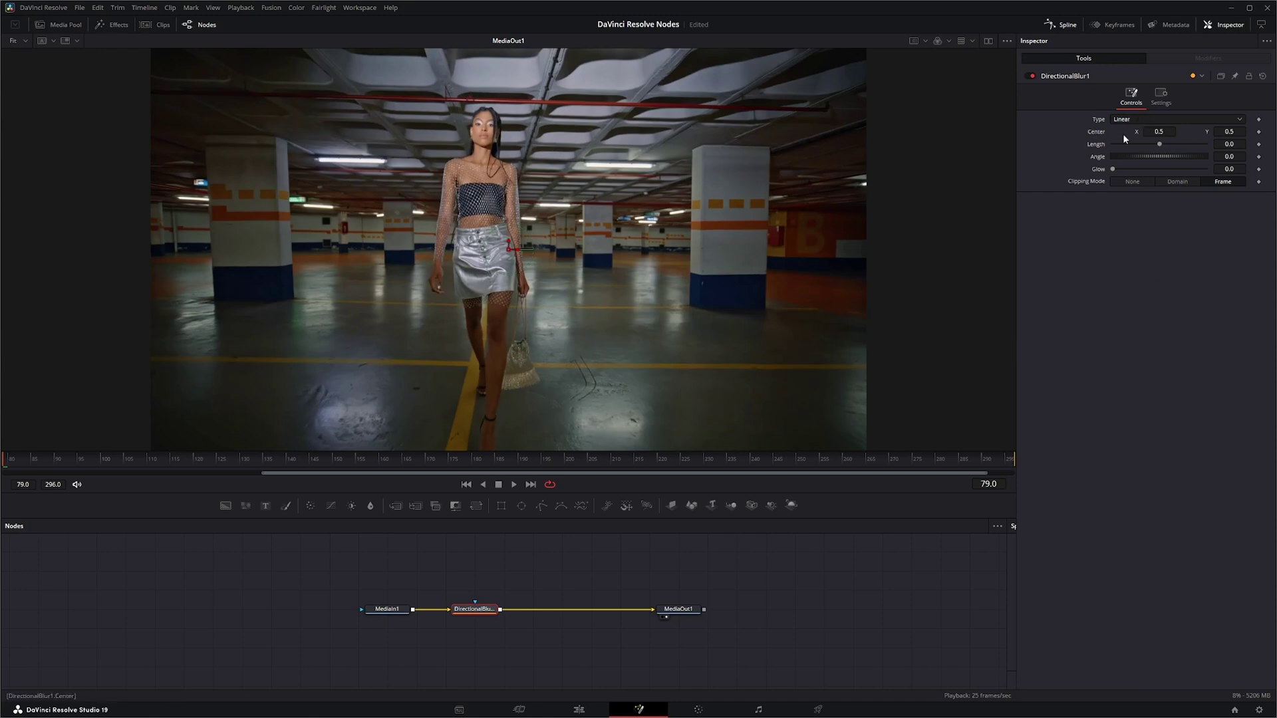
Lengthen the directional blur to about 0.029 and move its centre toward the walking woman.
drag(1161, 146, 1174, 146)
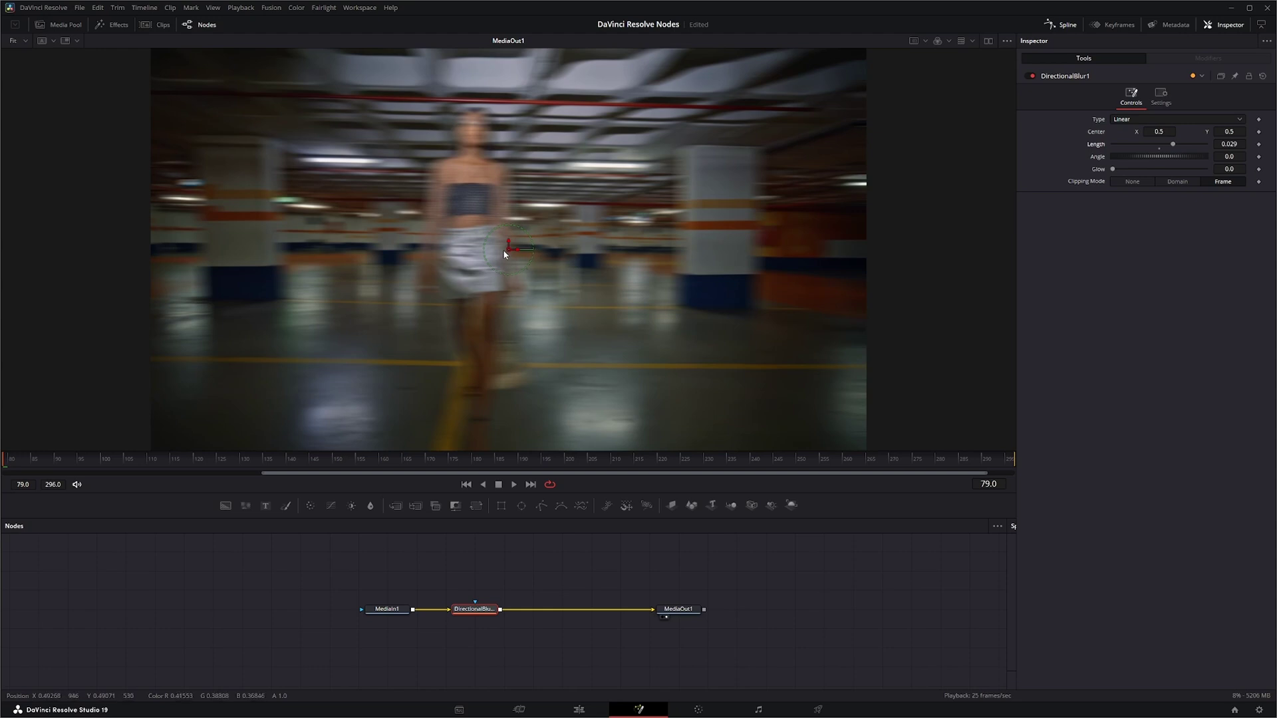
drag(509, 251, 538, 220)
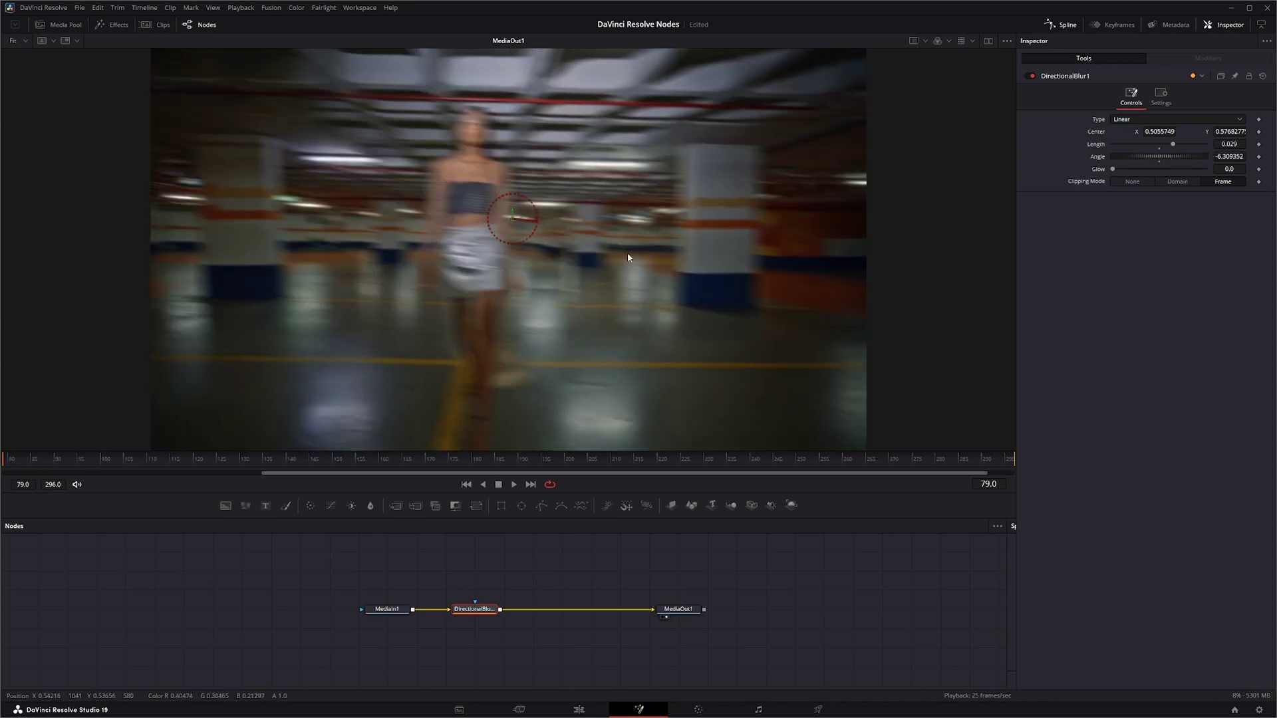
click(1130, 121)
Switch the blur type from Radial to Centered, with its centre on the woman's chest.
click(1128, 145)
mouse_move(515, 221)
mouse_down()
mouse_move(470, 239)
mouse_move(480, 120)
mouse_move(500, 312)
mouse_move(477, 219)
mouse_move(498, 234)
mouse_move(508, 212)
mouse_move(497, 194)
mouse_move(504, 223)
mouse_up()
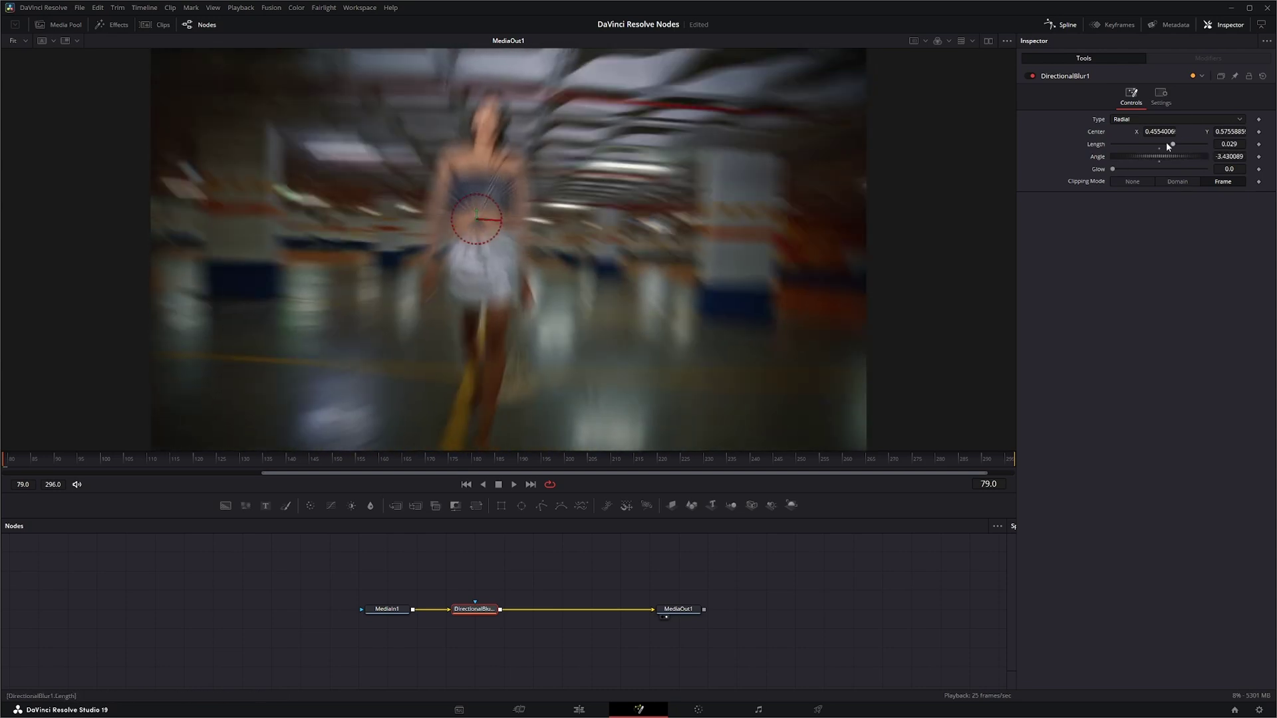
click(1130, 120)
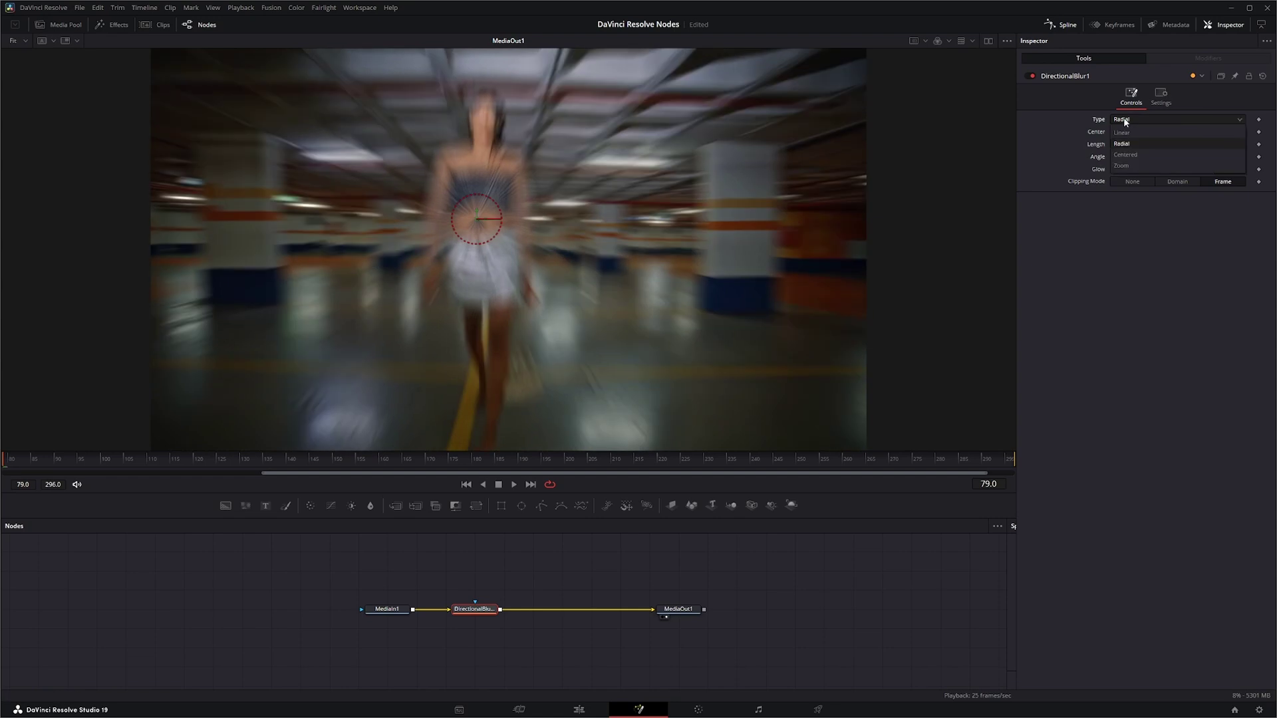
click(1134, 154)
drag(475, 220, 472, 189)
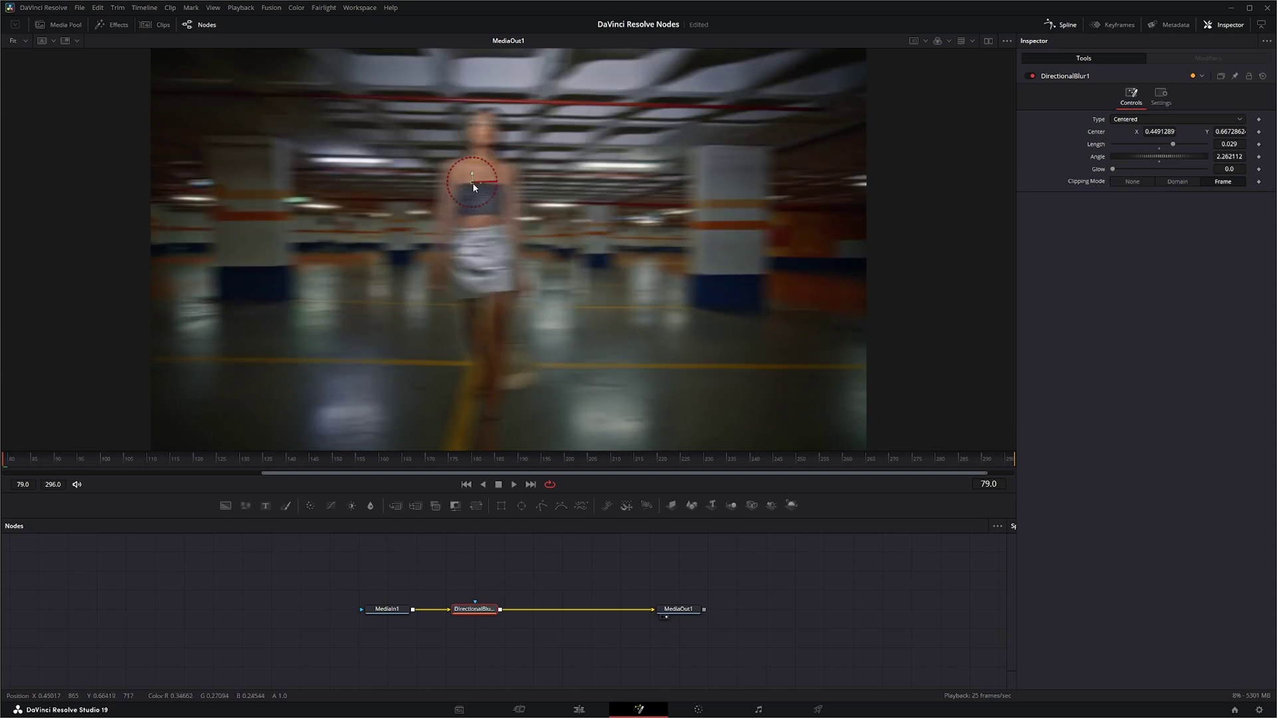
Make it a Zoom blur of Length 0.1 centred on her face, trying Angle 20.
click(1130, 120)
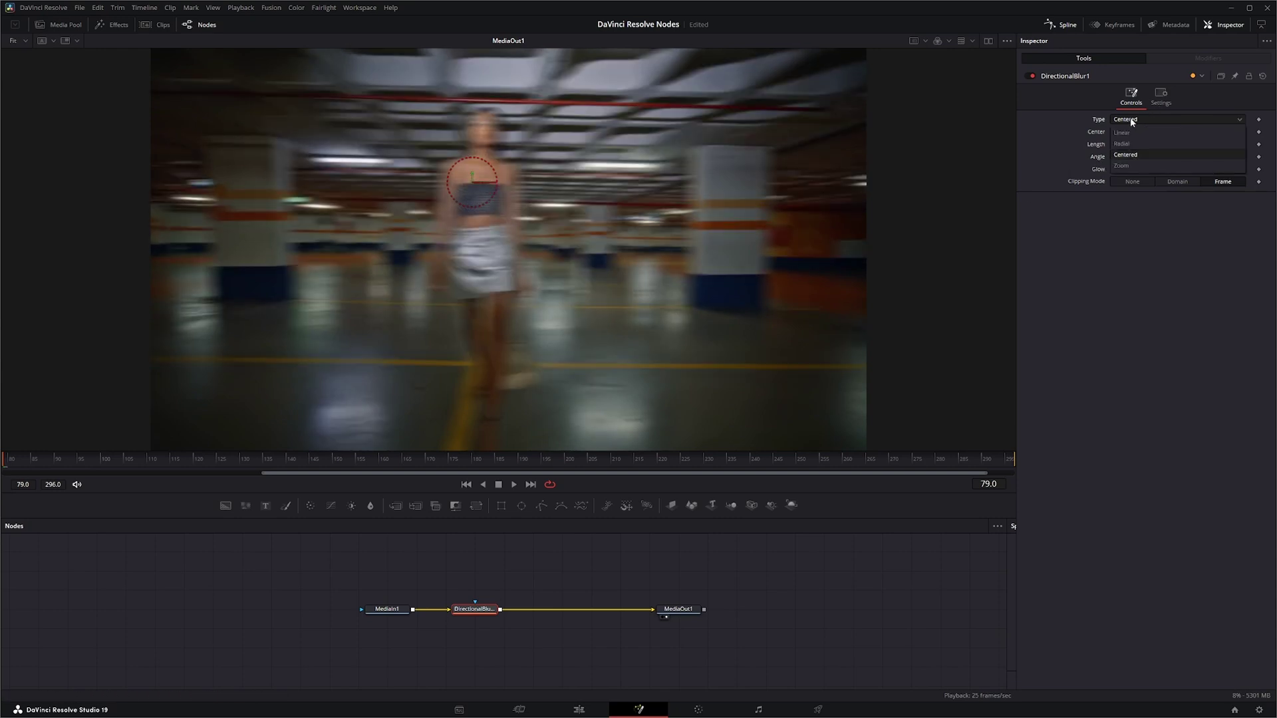
click(1132, 165)
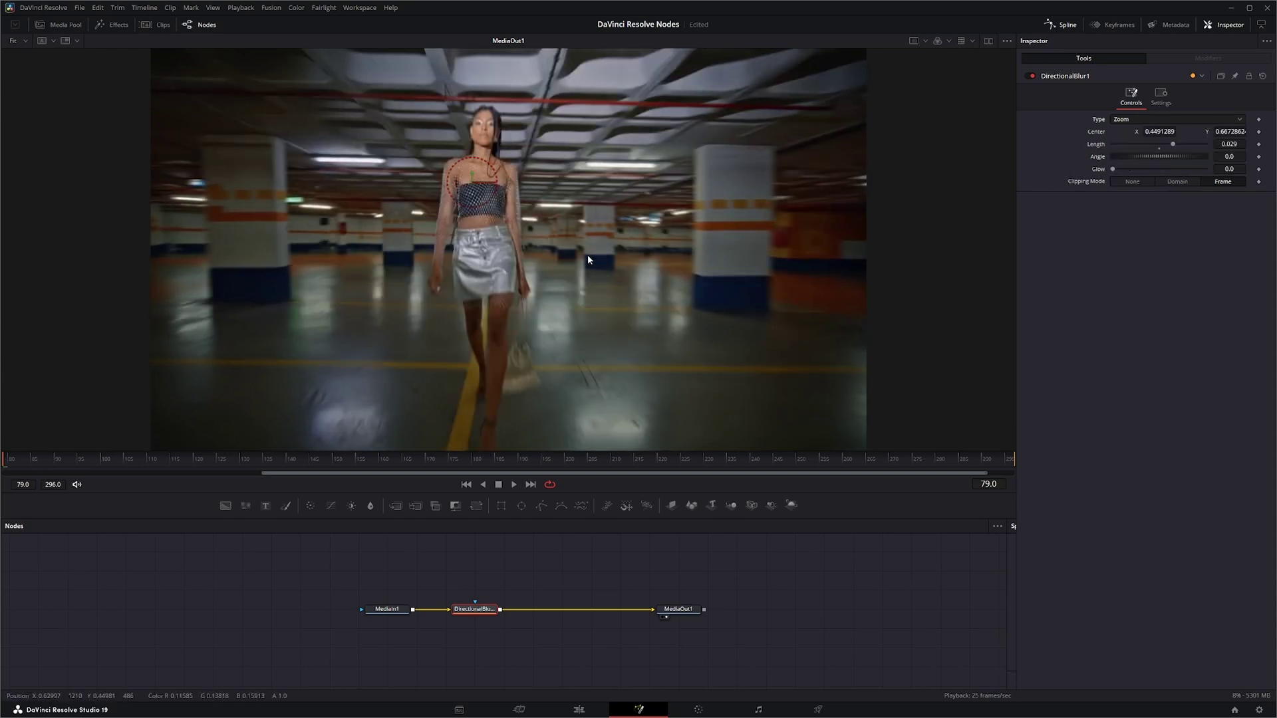
drag(1174, 146, 1207, 146)
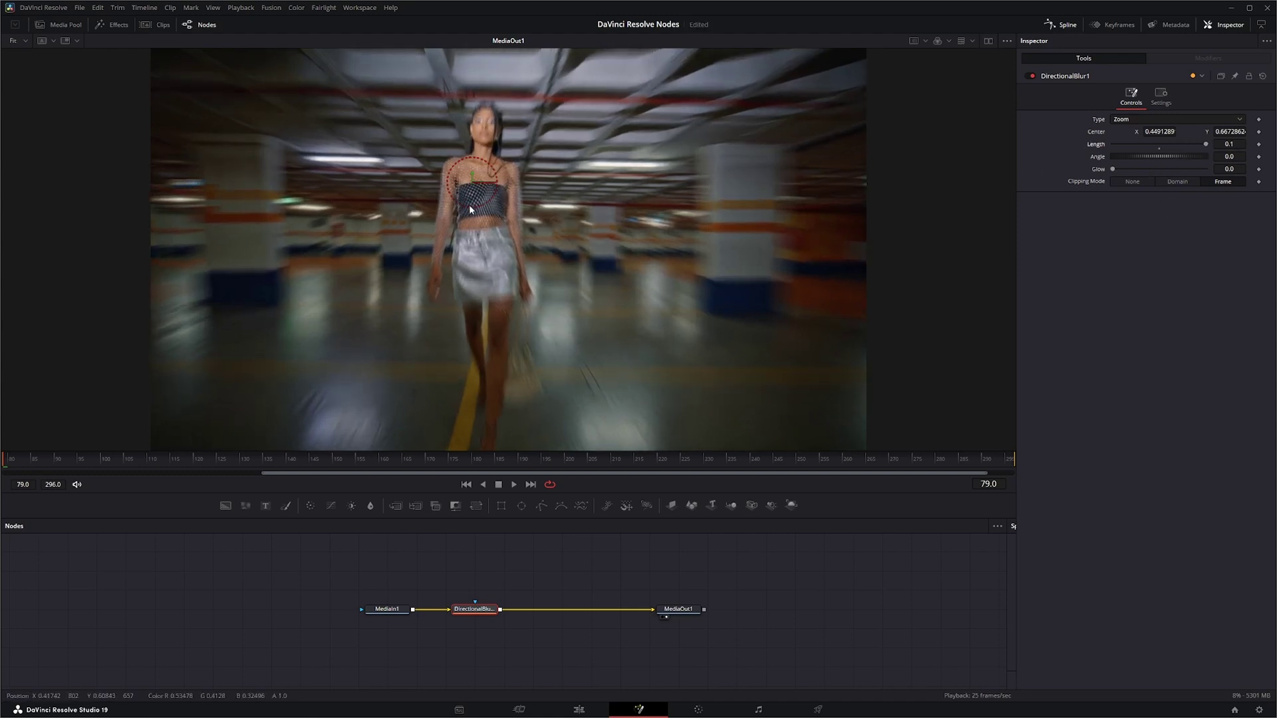
drag(474, 187, 483, 136)
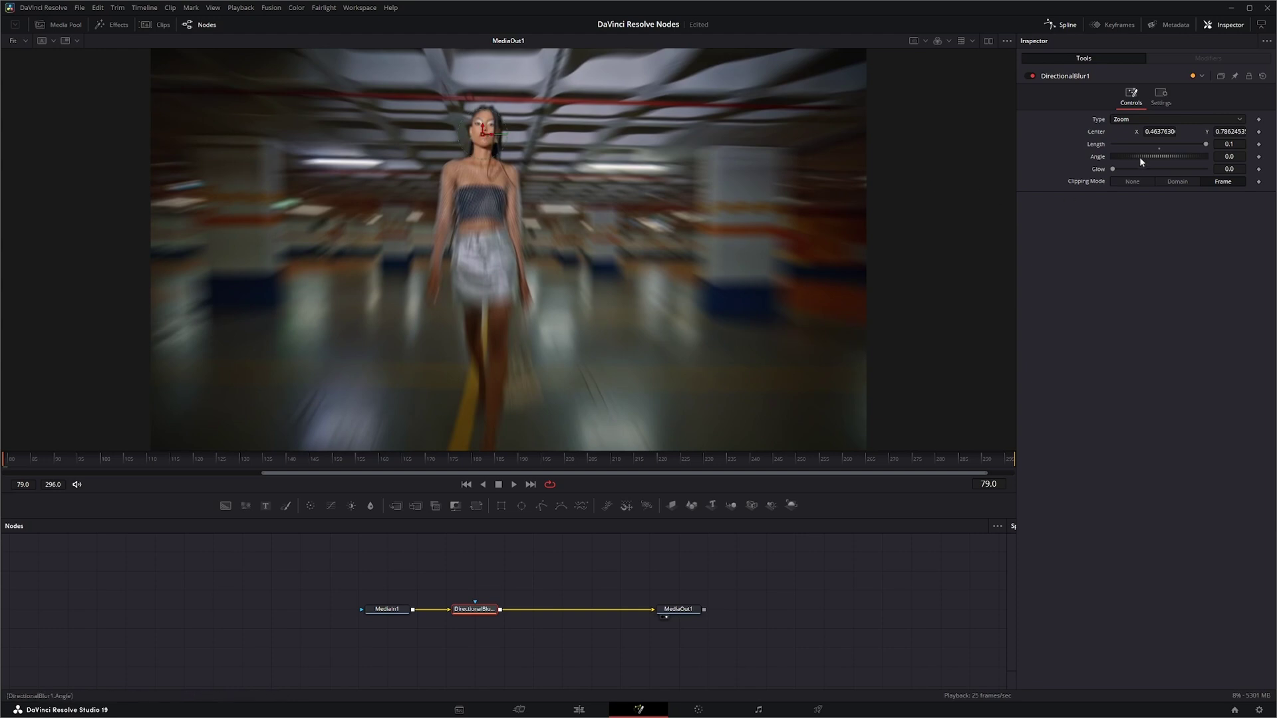
drag(1143, 153, 1117, 158)
Reset Angle and Glow to 0, set zoom Length to 0.068, and nudge the centre up her face.
double_click(1098, 158)
drag(1113, 170, 1125, 169)
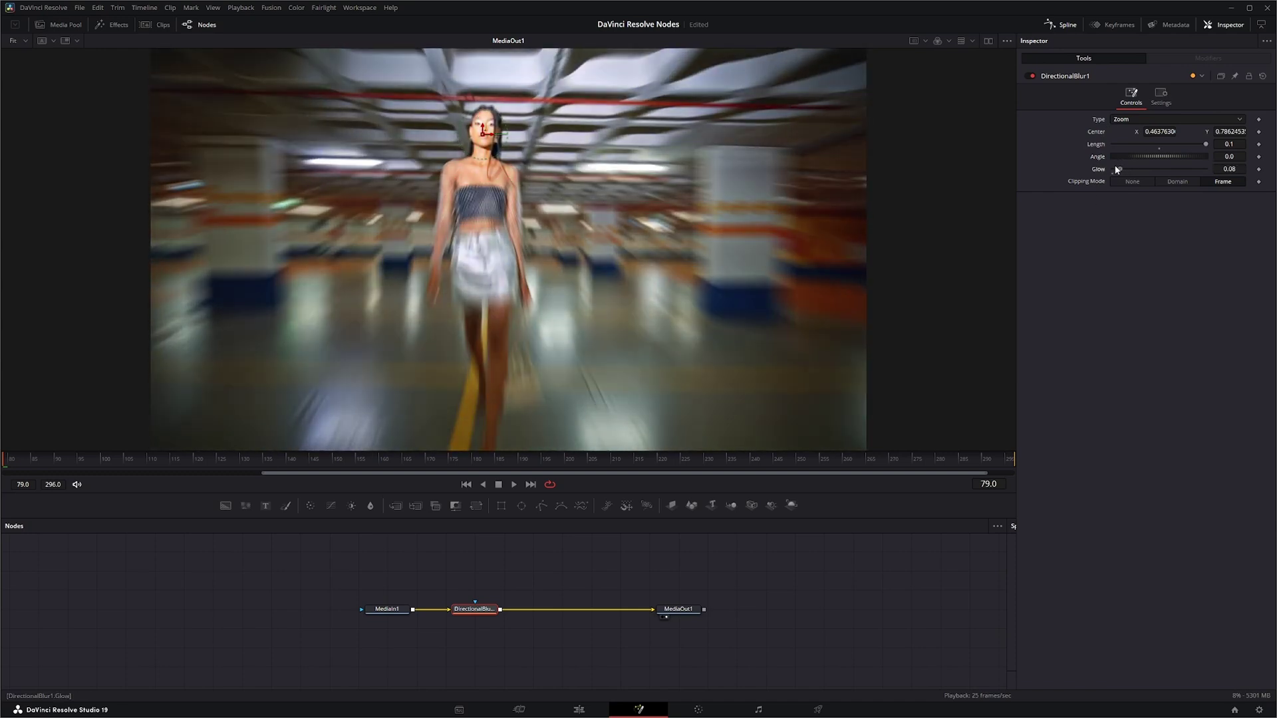
double_click(1098, 169)
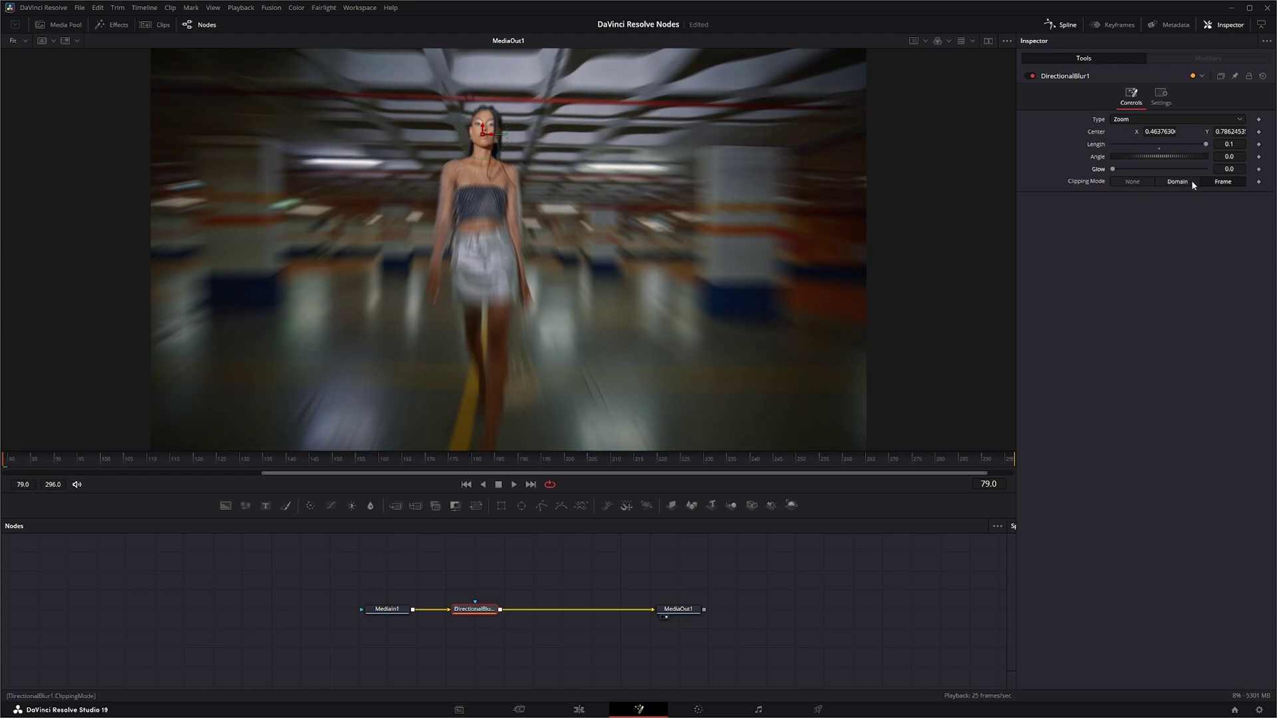
double_click(1097, 144)
drag(1161, 146, 1190, 147)
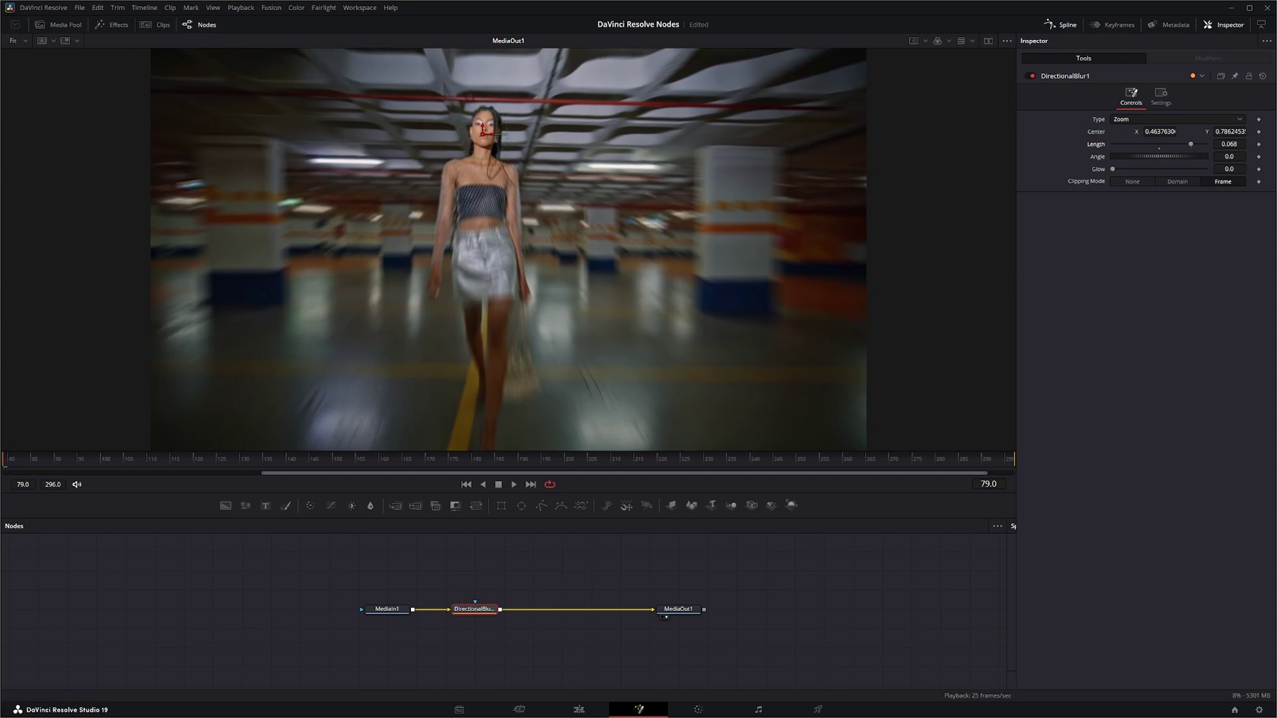
drag(483, 137, 483, 132)
Add a Tracker1 node, found by searching 'tra', fed from MediaIn1.
drag(391, 609, 356, 611)
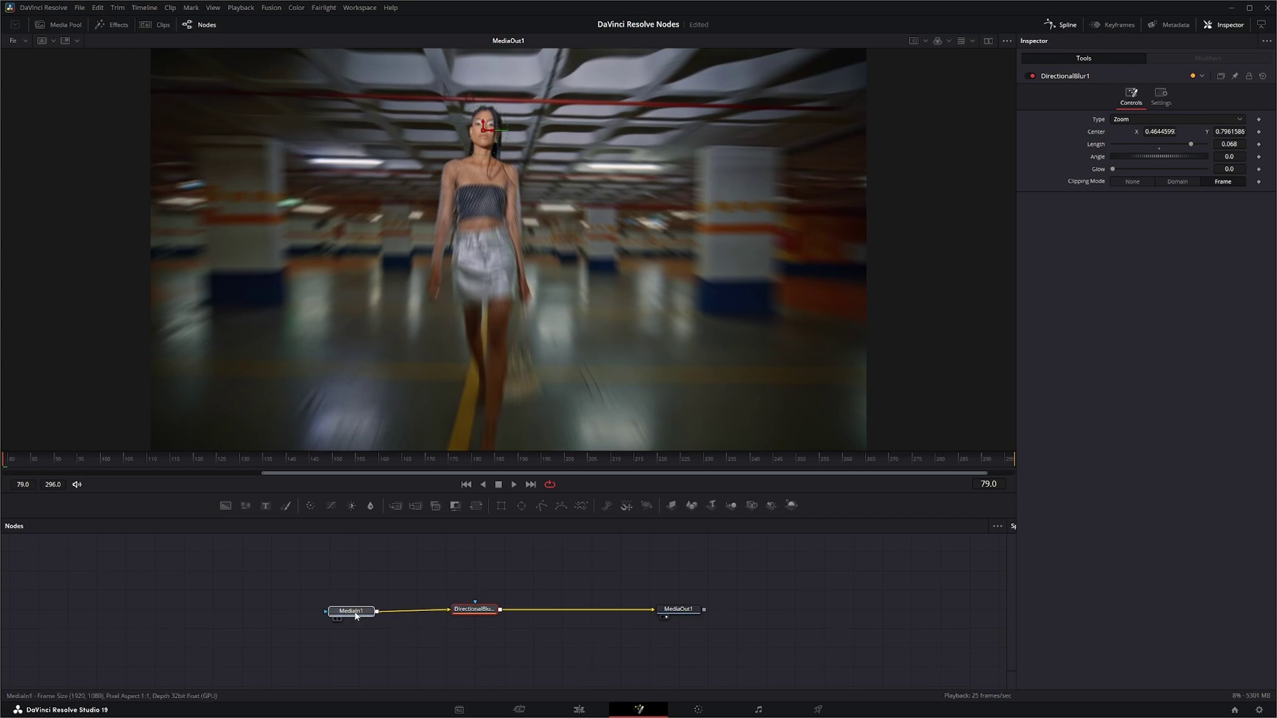
key(shift+space)
text(tra)
key(Return)
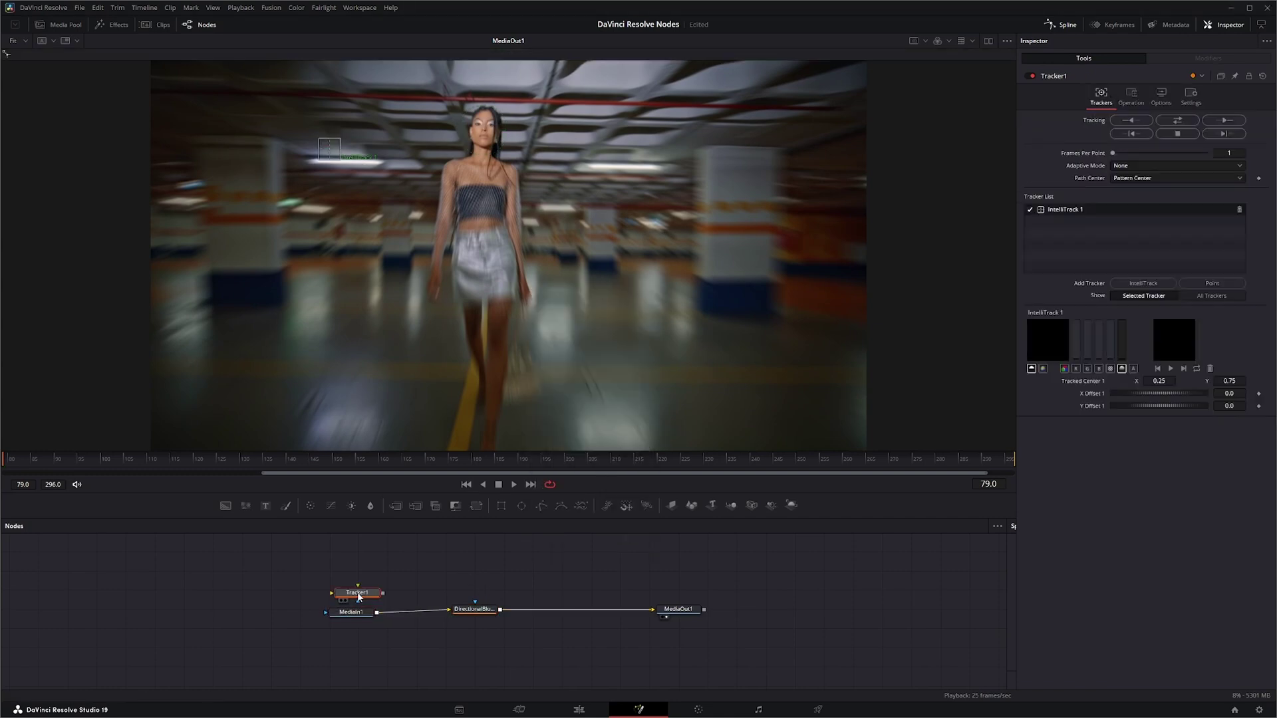
drag(359, 596, 389, 582)
Track the woman's face forward through frame 296 with the IntelliTrack box.
key(1)
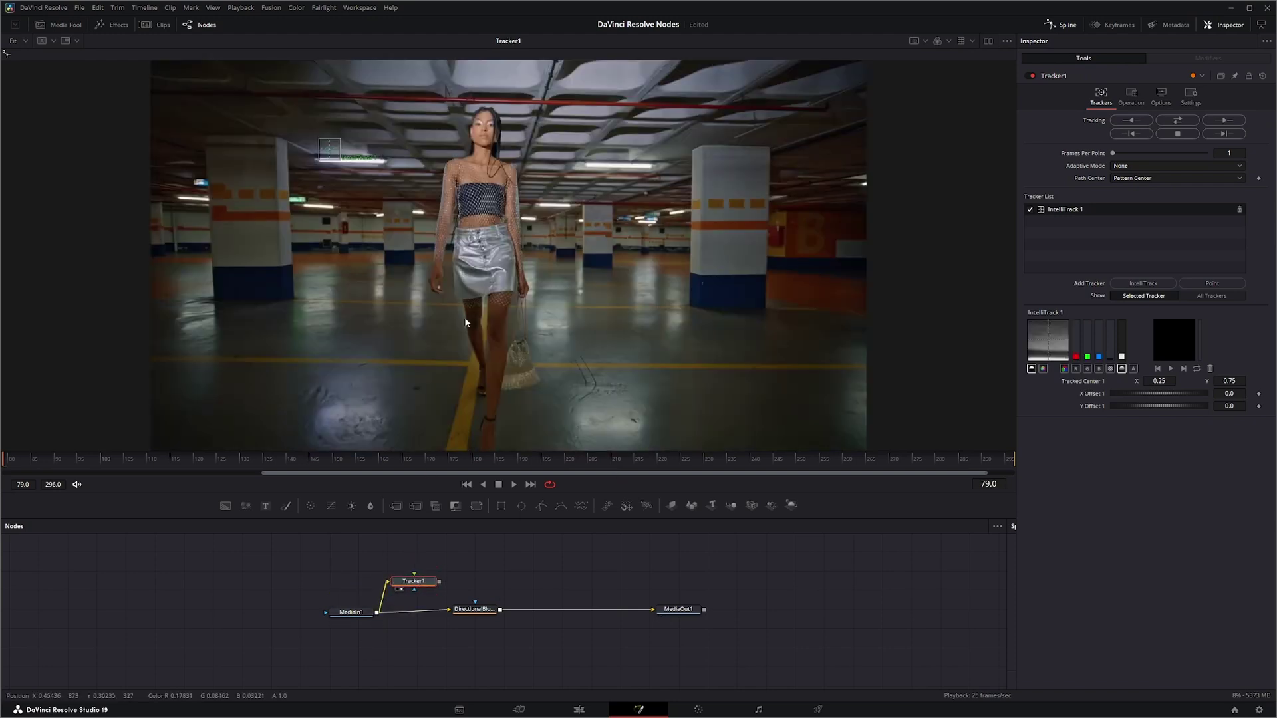
drag(331, 152, 480, 129)
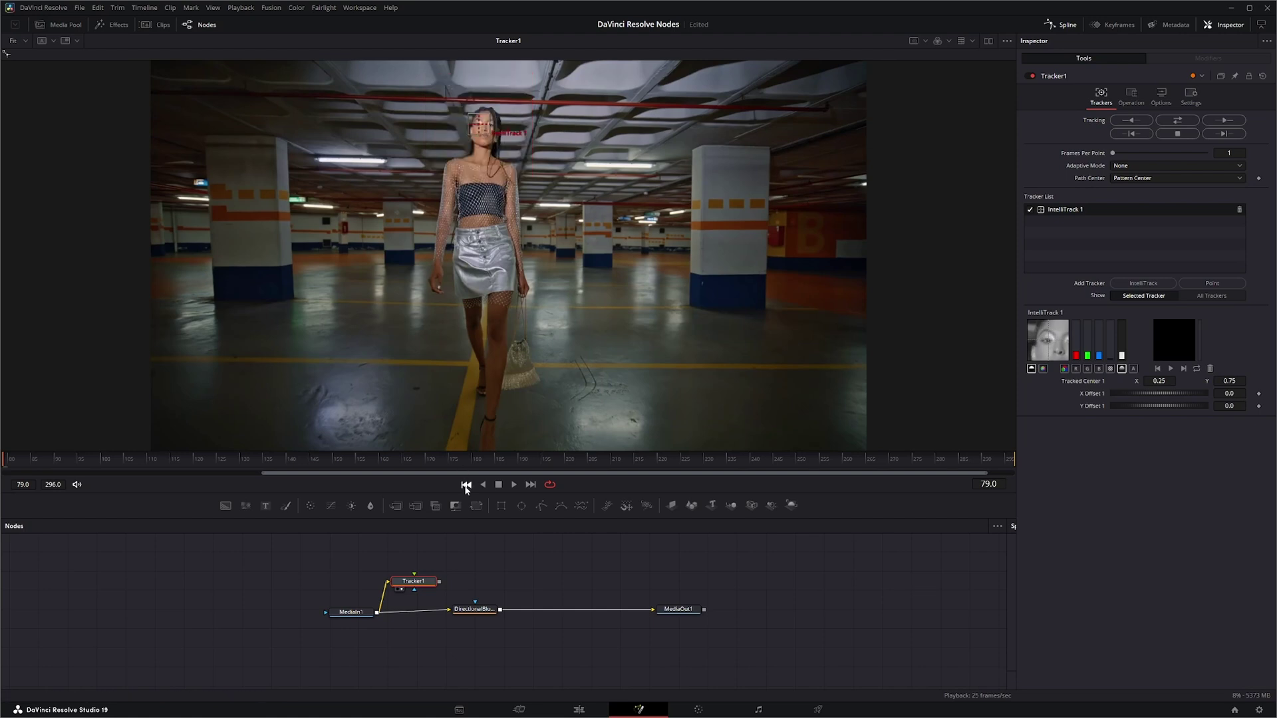
click(1223, 122)
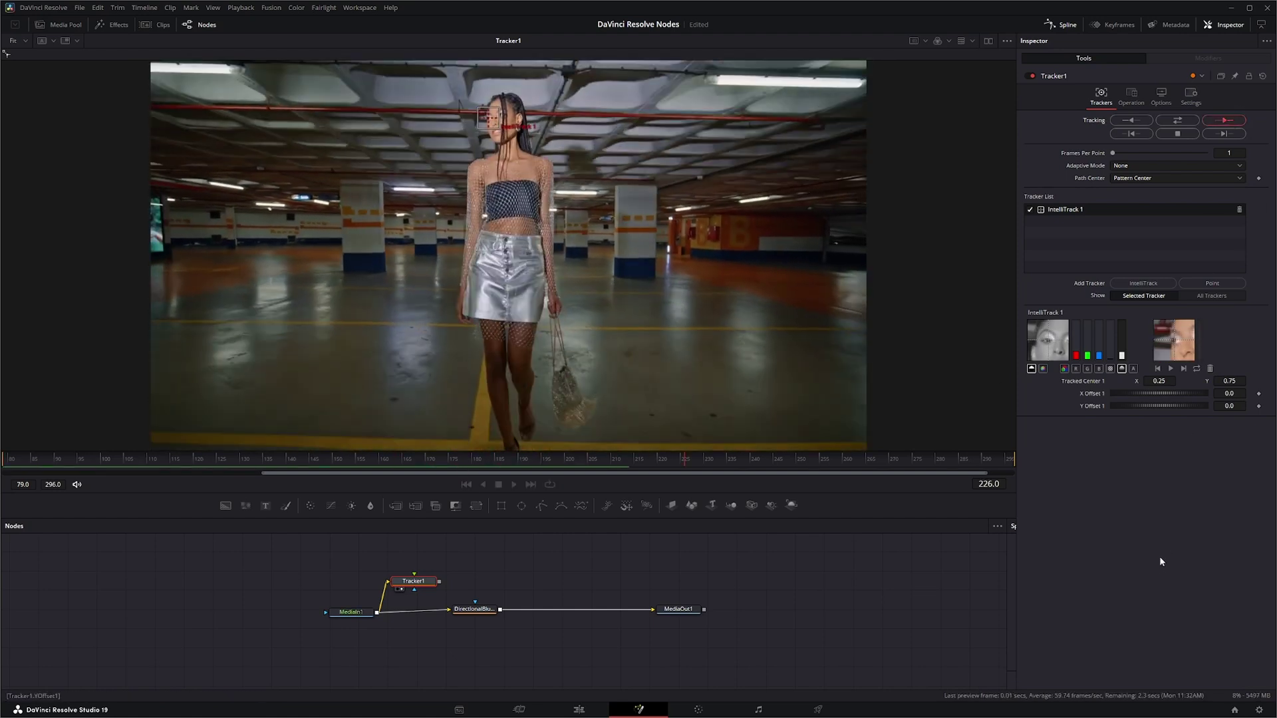
drag(1015, 456, 2, 469)
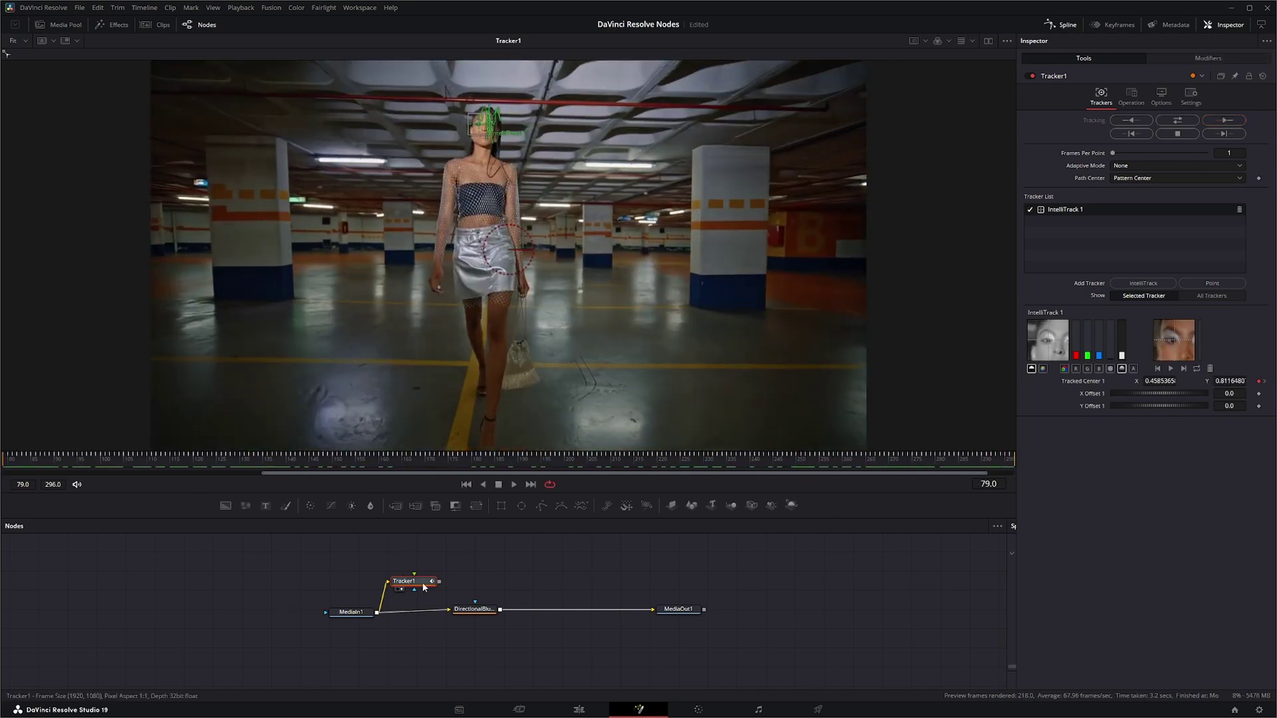
Connect DirectionalBlur1's Center to Tracker1's IntelliTrack path on her face.
drag(387, 583, 358, 570)
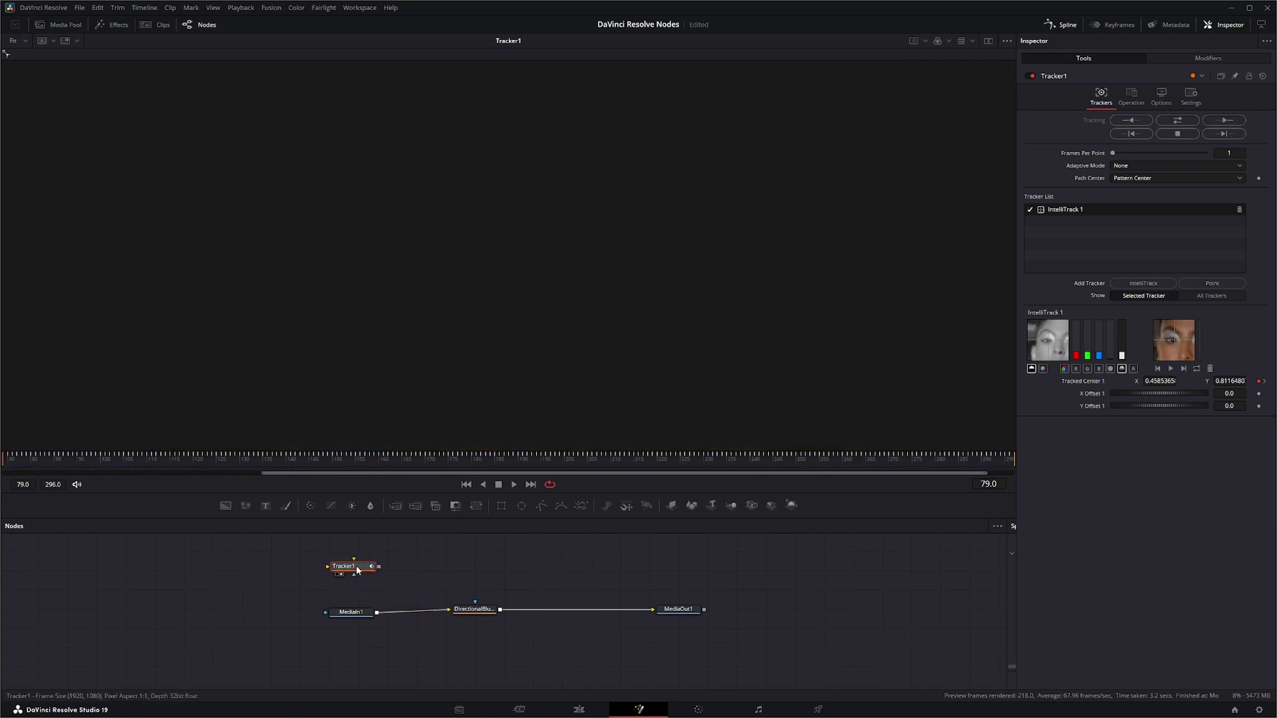
click(476, 612)
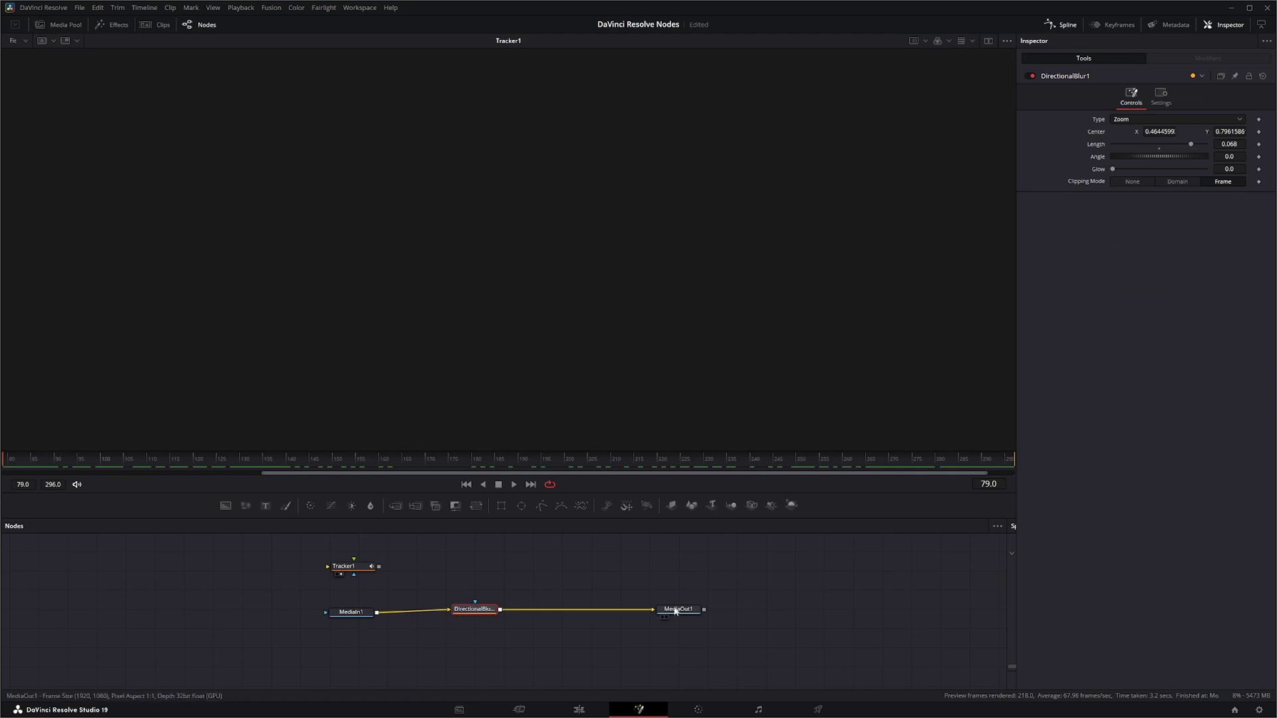
drag(671, 438, 692, 375)
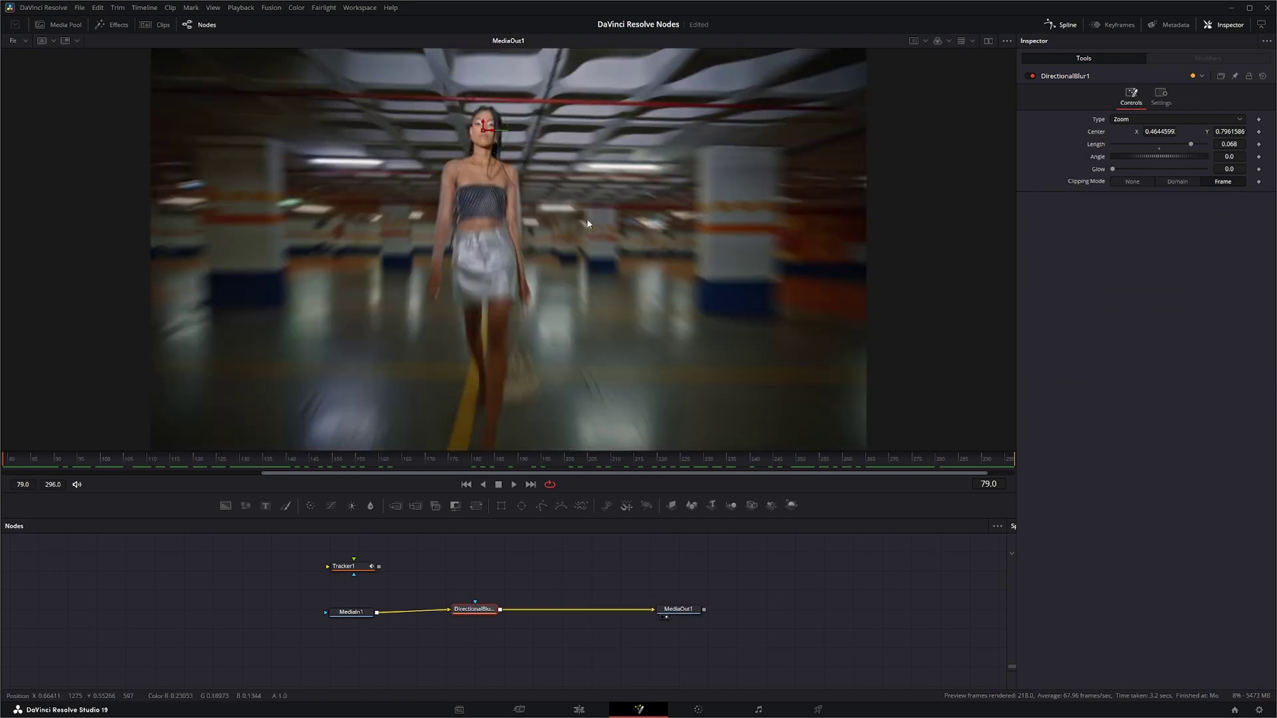
scroll(483, 133, up, 5)
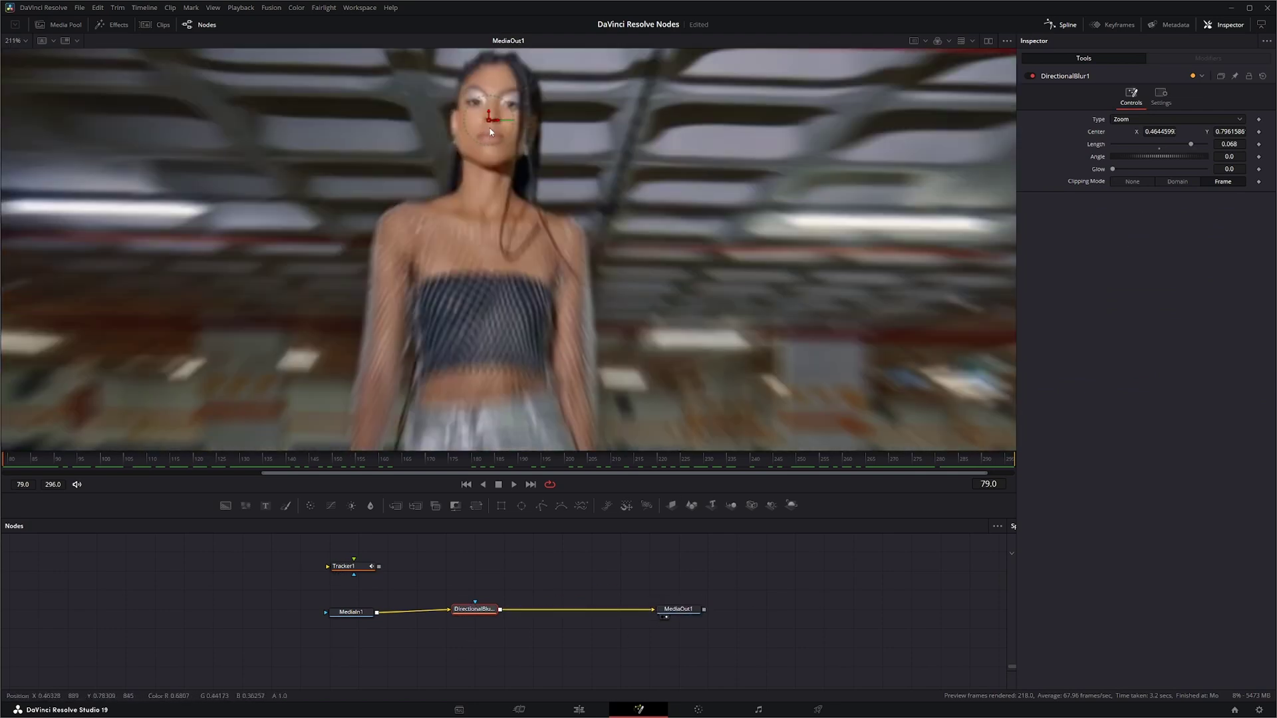
drag(489, 120, 492, 111)
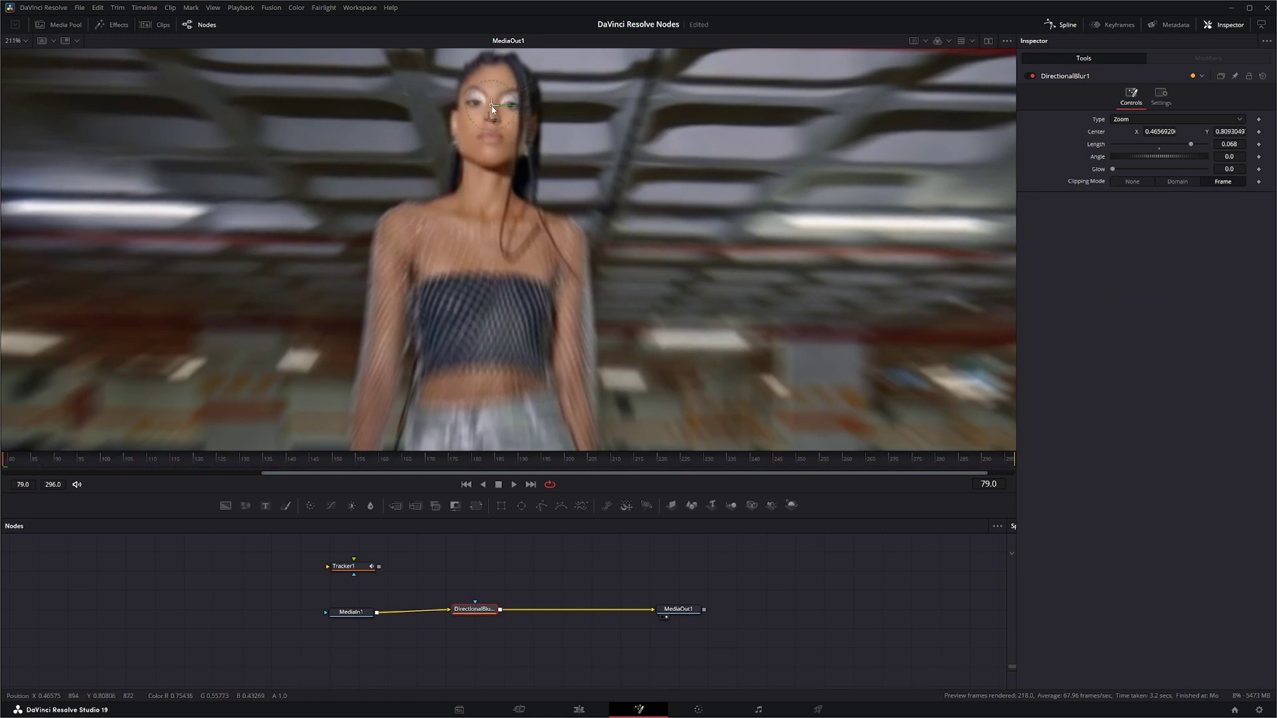
scroll(493, 136, down, 5)
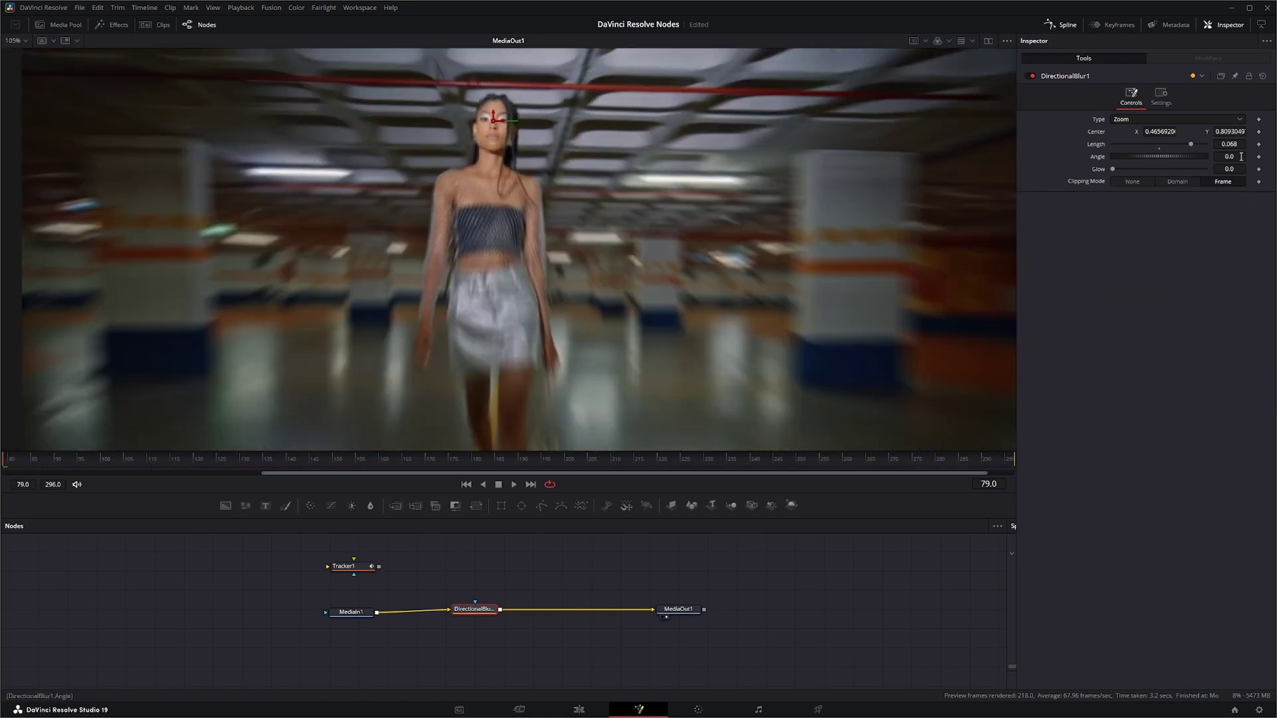
right_click(1094, 133)
mouse_move(1128, 186)
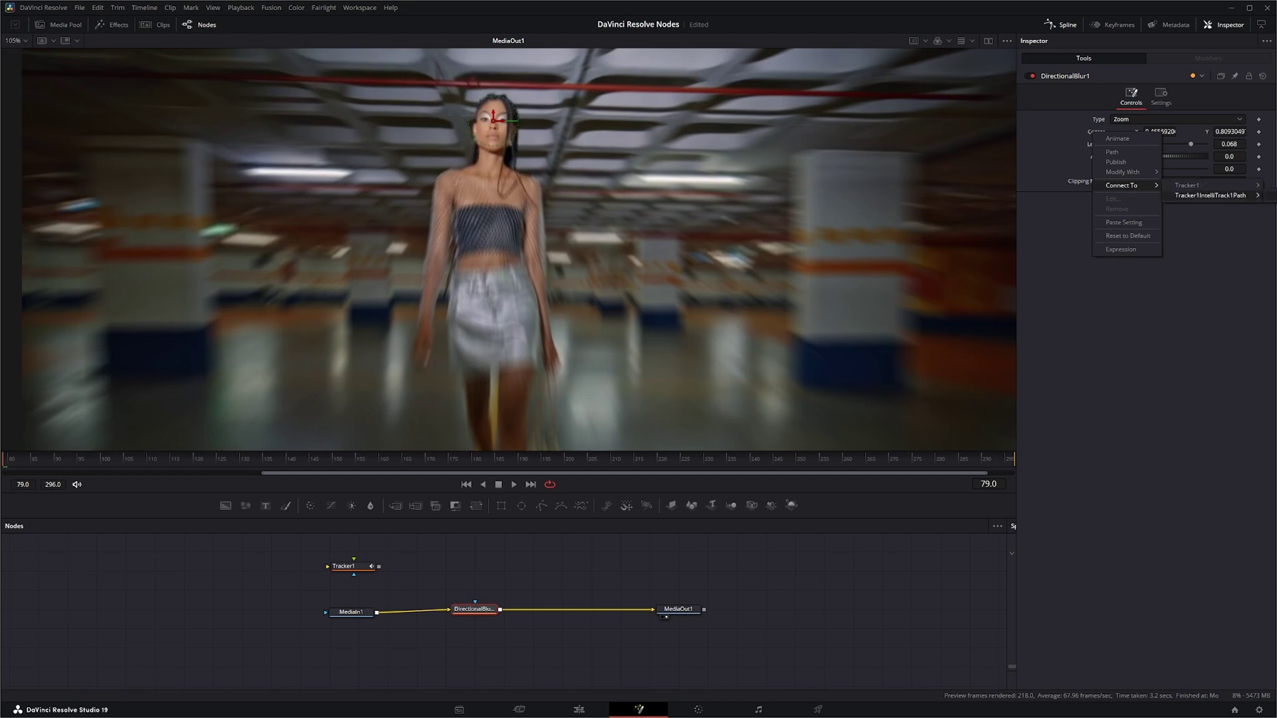
click(1211, 195)
Play back to confirm the blur follows her, then fit the frame in the viewer.
click(515, 486)
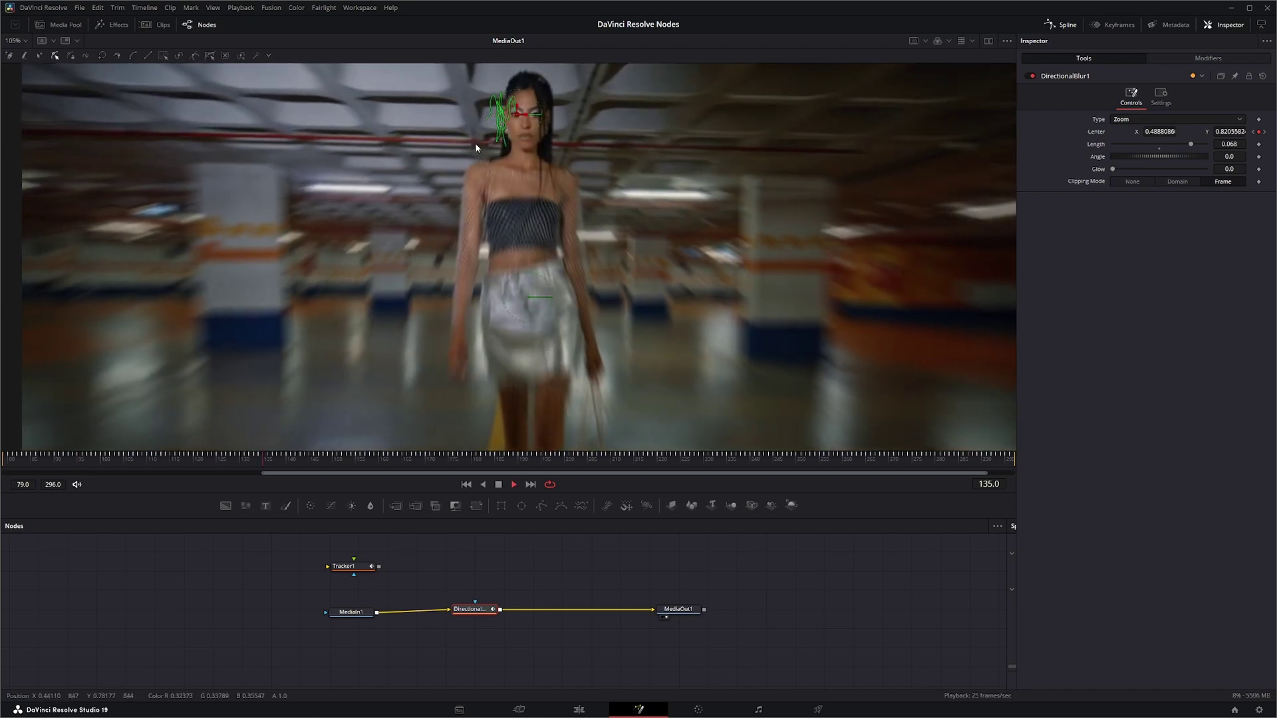
click(498, 484)
click(466, 484)
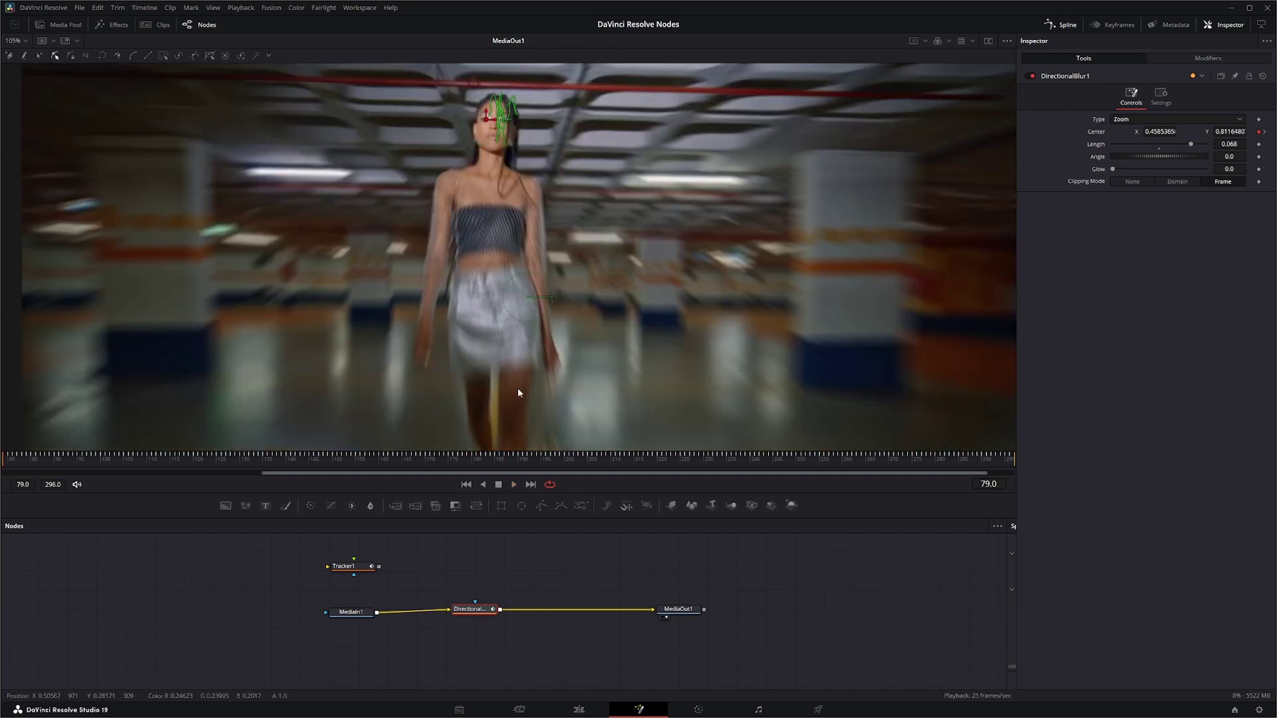
click(26, 40)
click(19, 55)
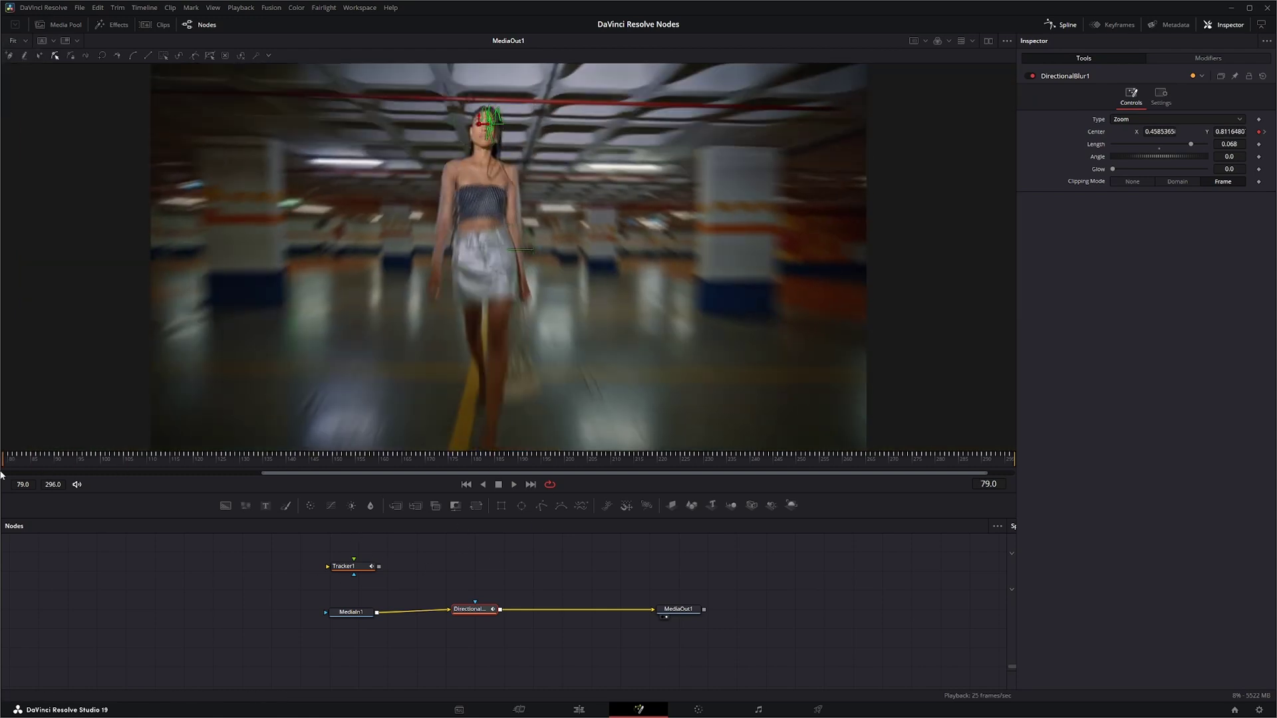
Set the blur Angle to -8 at frame 183.
mouse_move(4, 462)
mouse_down()
mouse_move(490, 460)
mouse_move(4, 462)
mouse_up()
click(1228, 157)
text(-8)
key(Tab)
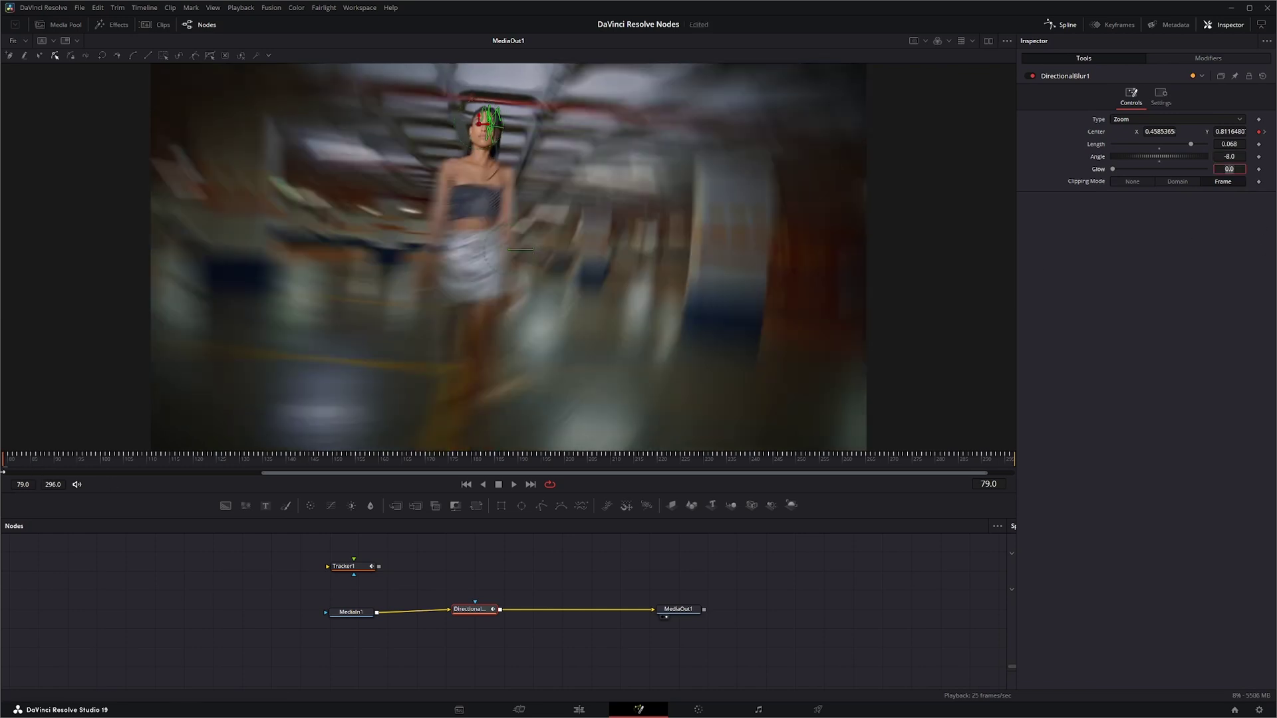
drag(5, 464, 241, 505)
key(shift+Tab)
key(Tab)
Lower the blur Length to 0.029 and scrub through the clip to review it.
key(Home)
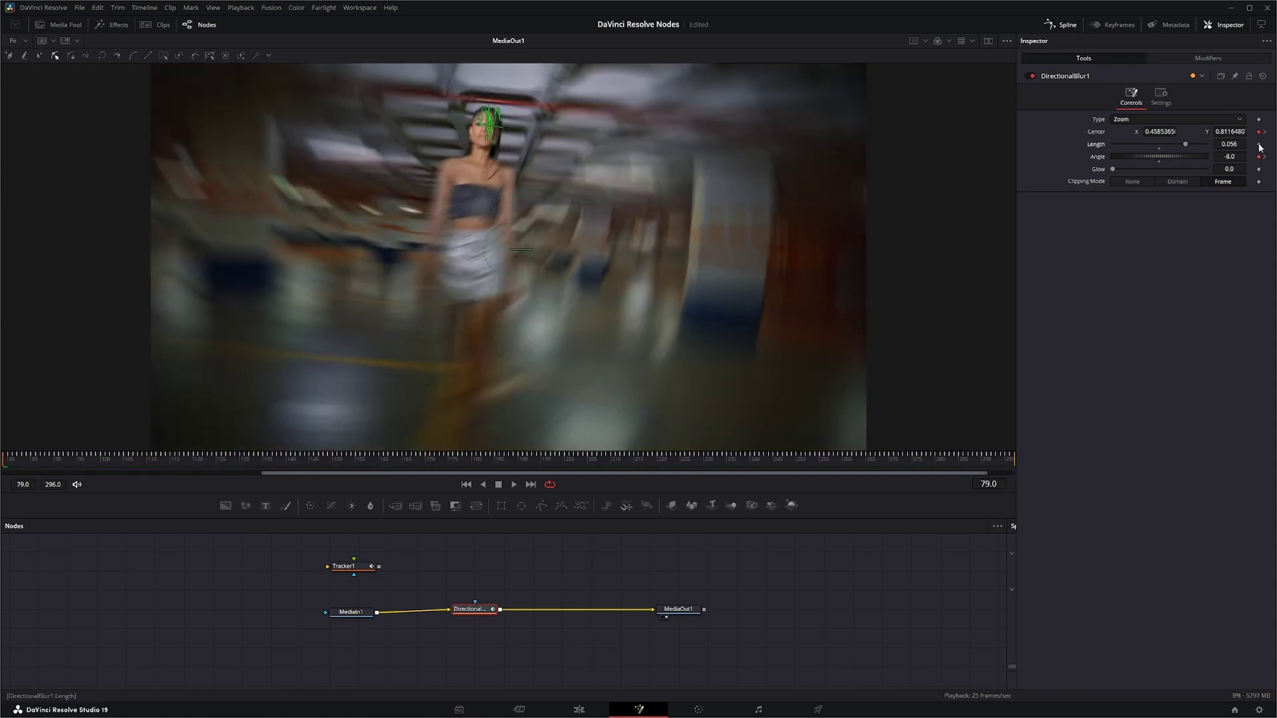
drag(465, 457, 985, 479)
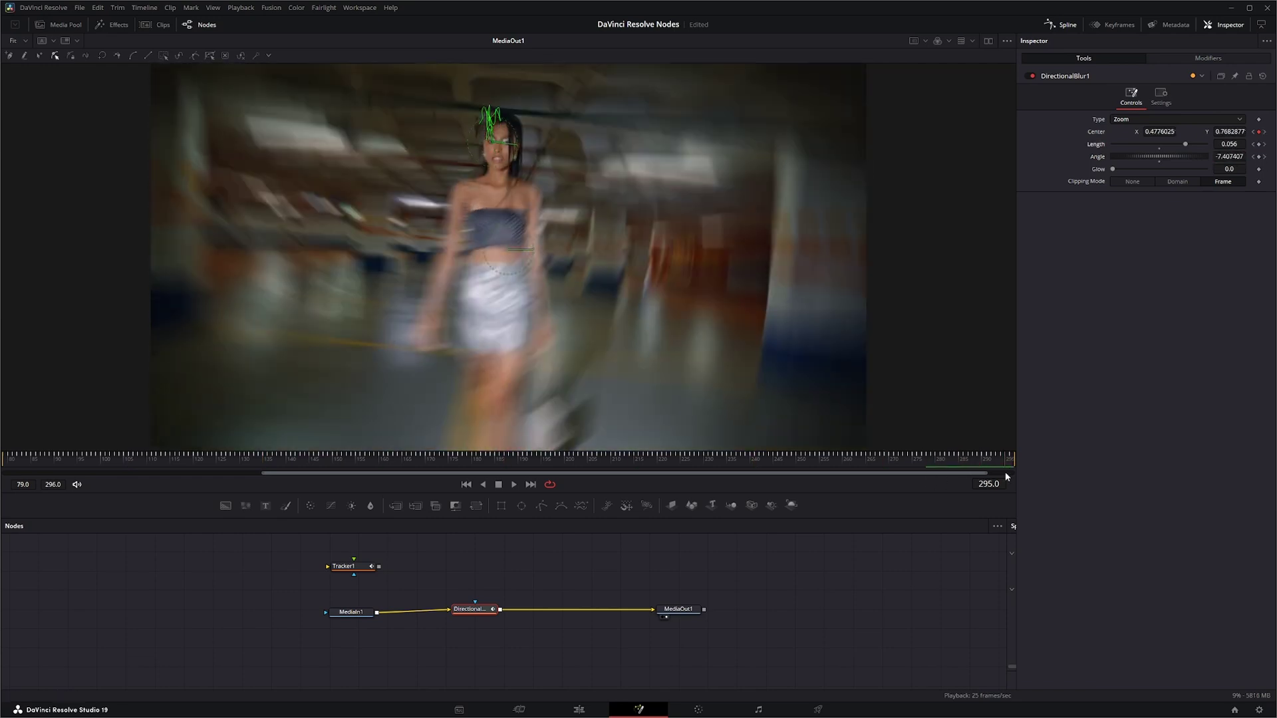
key(Home)
mouse_move(1185, 144)
mouse_down()
mouse_move(1160, 144)
mouse_move(1203, 145)
mouse_move(1172, 149)
mouse_move(1190, 144)
mouse_up()
key(End)
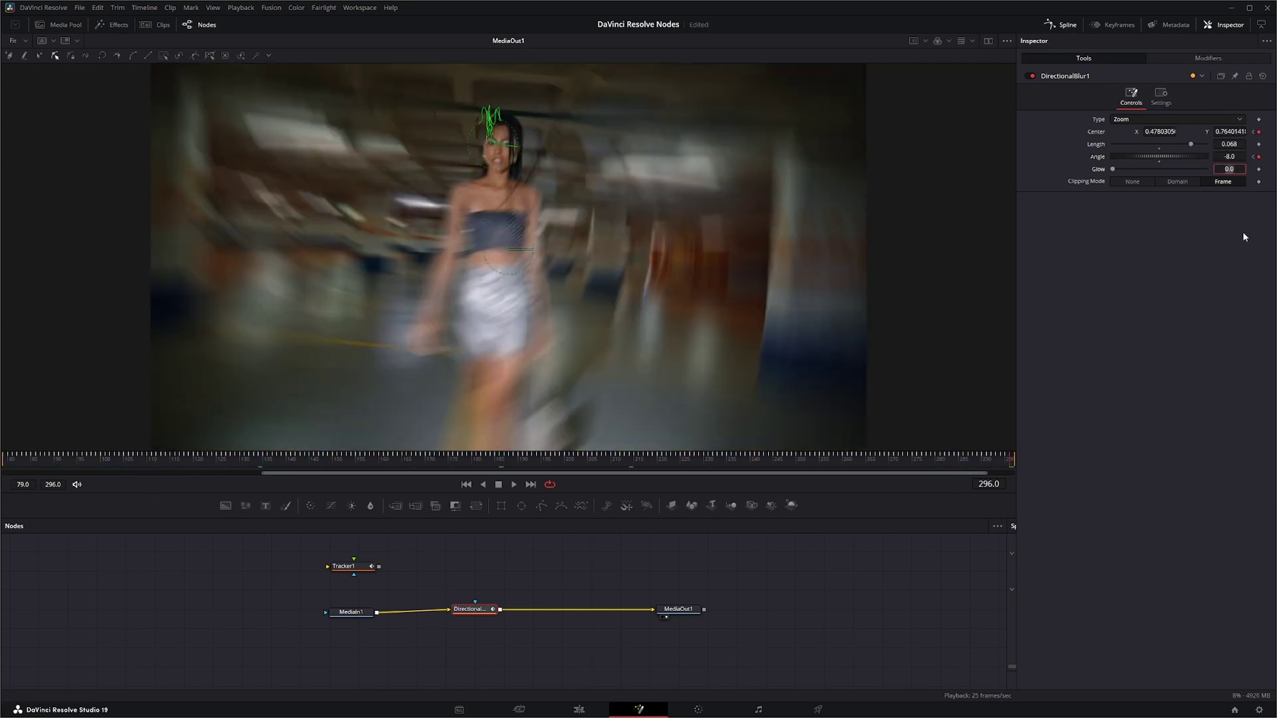
drag(1007, 462, 7, 475)
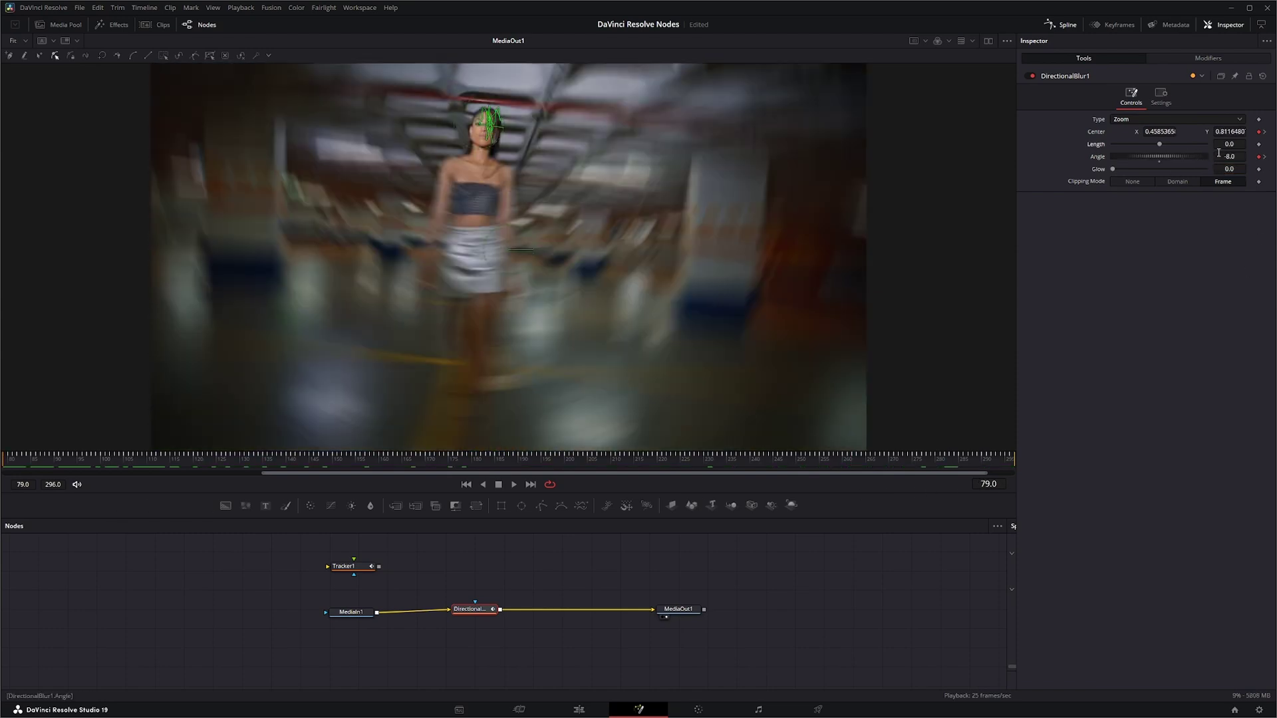
Raise Length to 0.045 and step through the Angle keyframes from frame 106 to 296.
drag(1159, 145, 1180, 145)
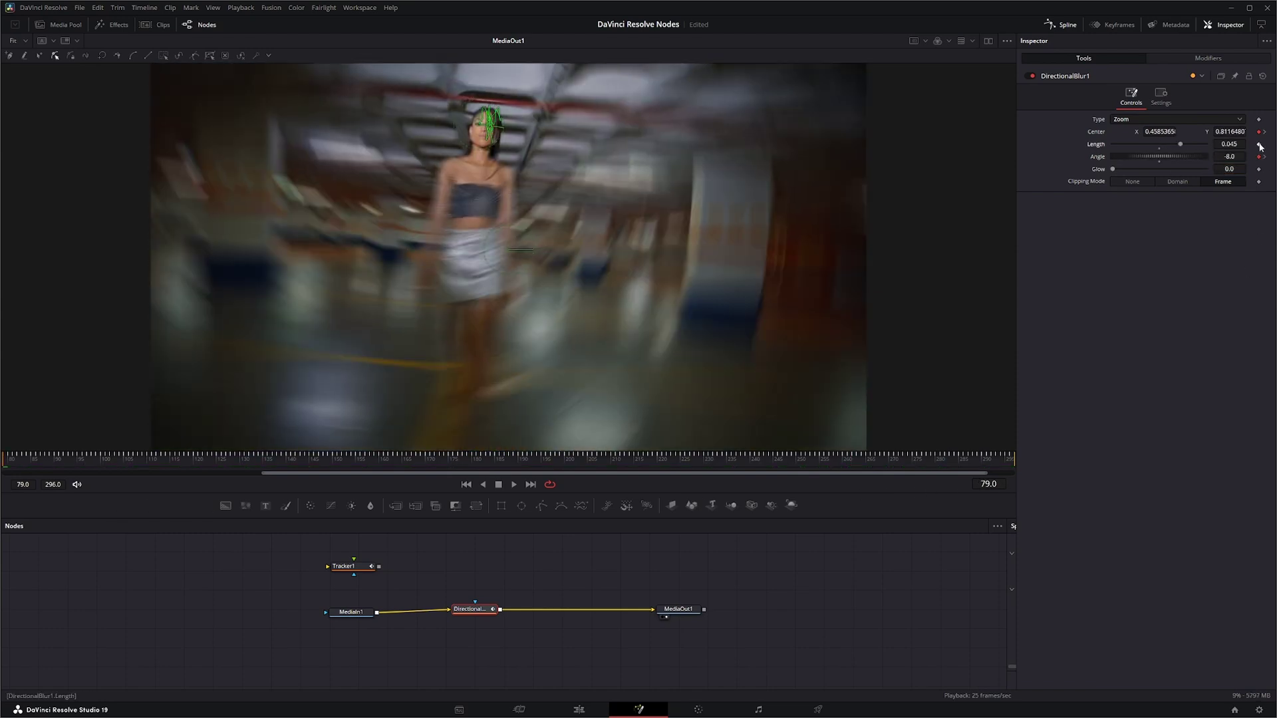
click(1264, 158)
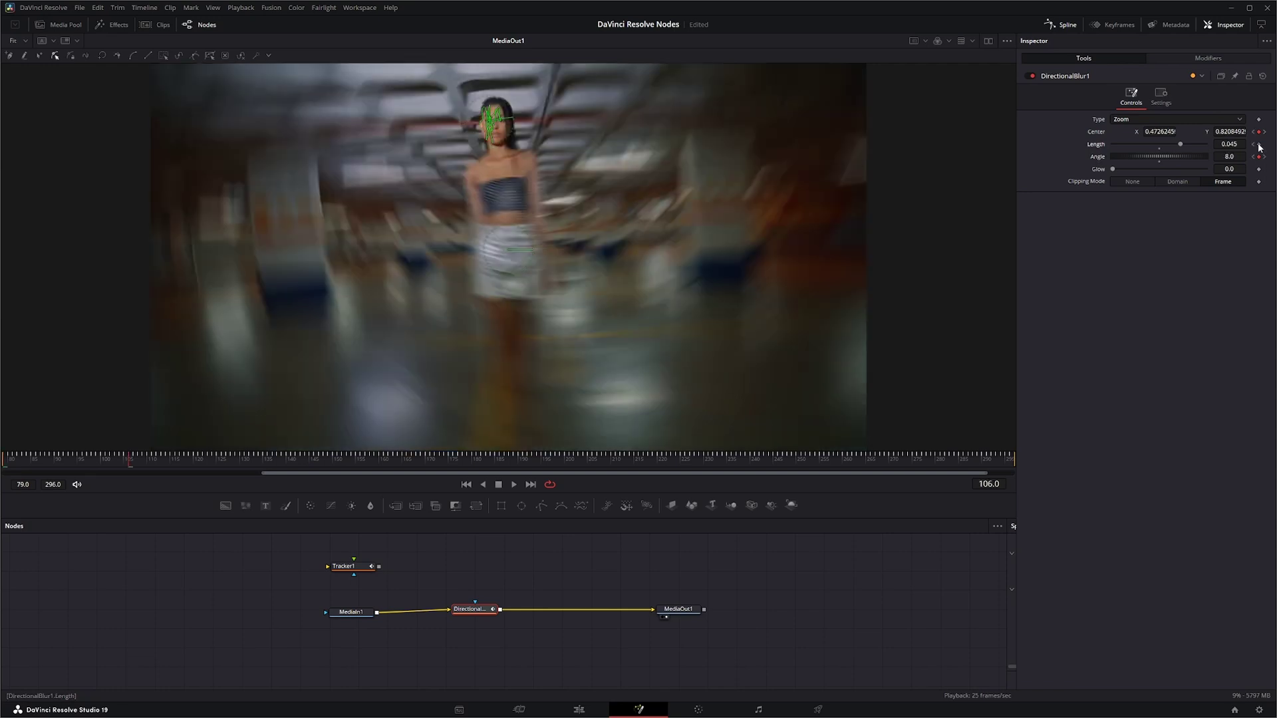
click(1264, 157)
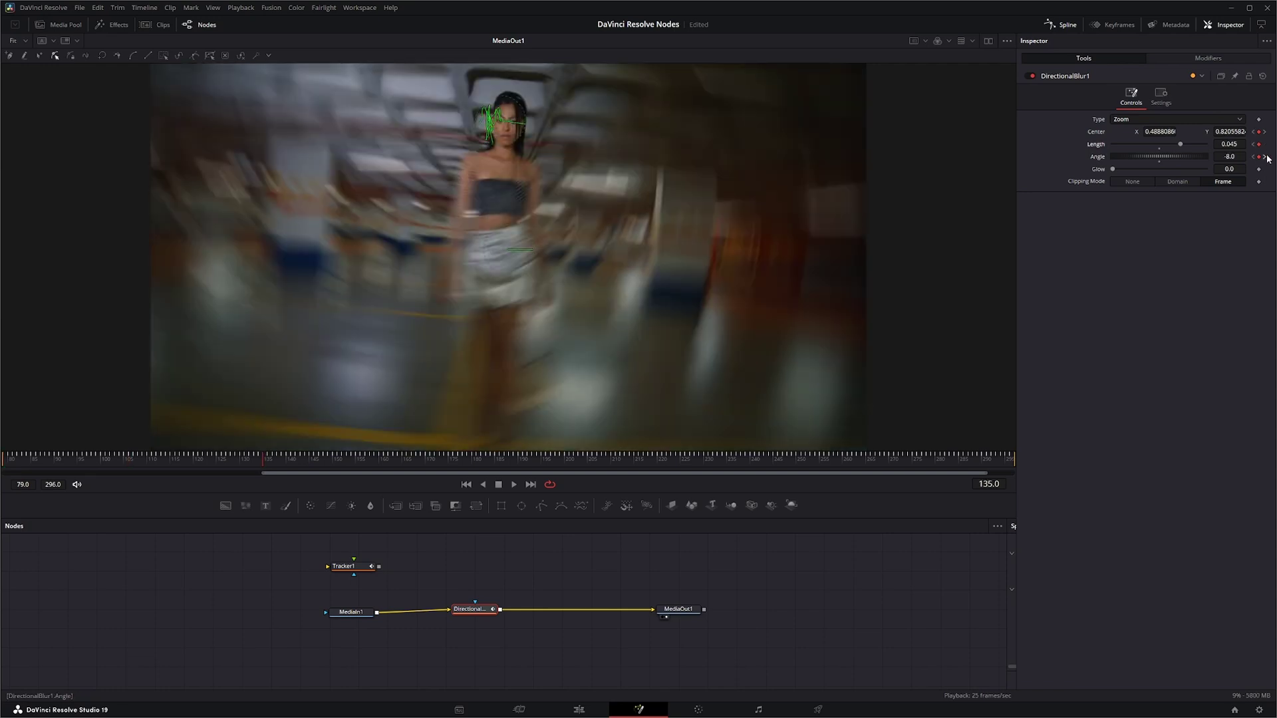
click(1264, 156)
click(1264, 157)
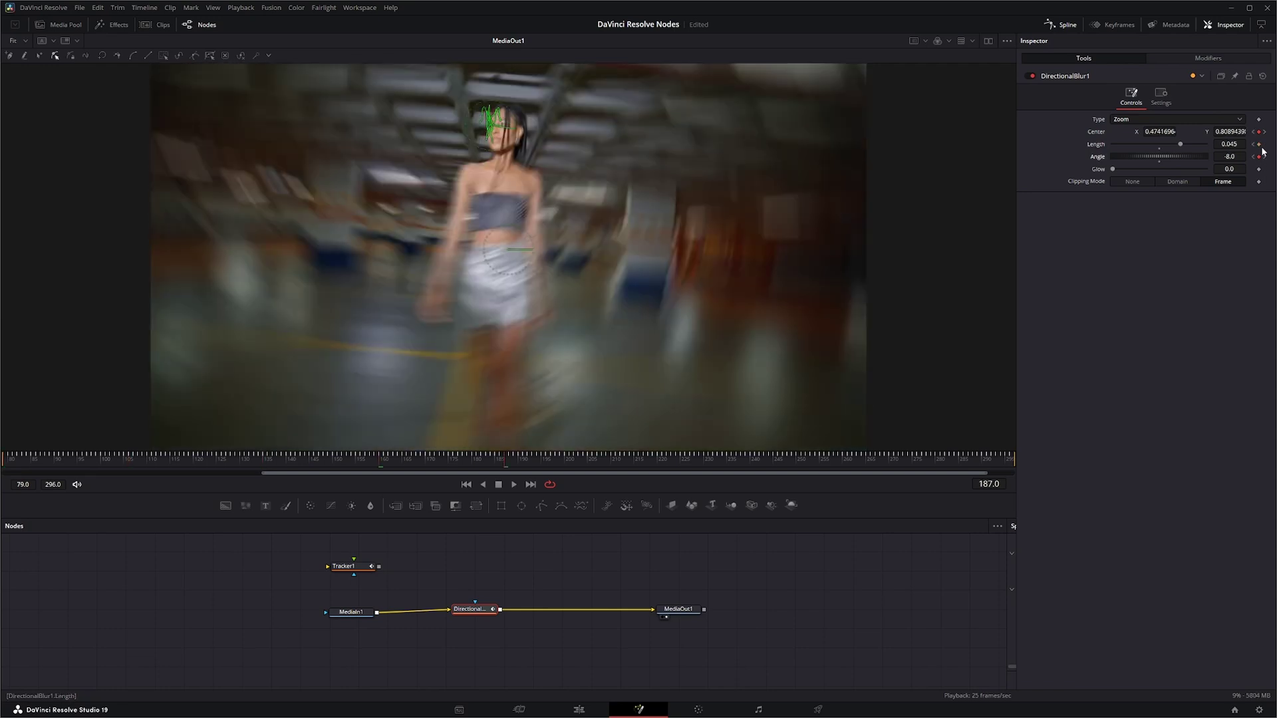
click(1264, 157)
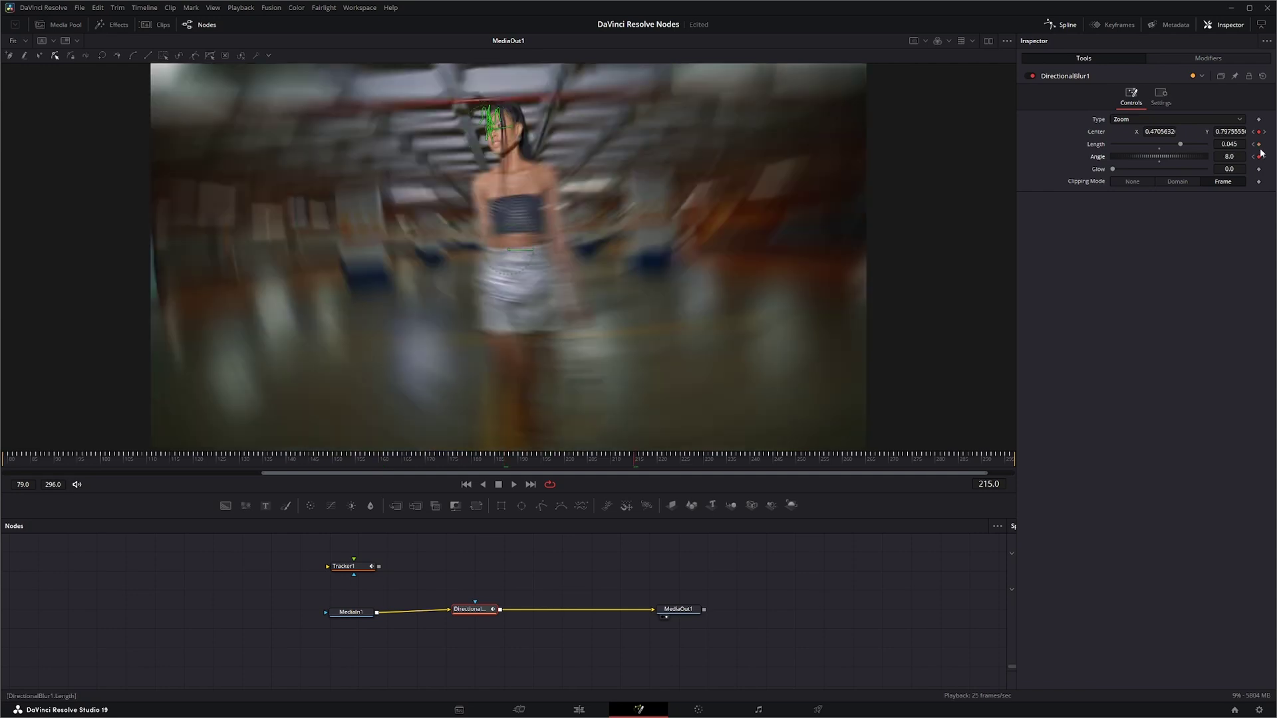
click(1264, 157)
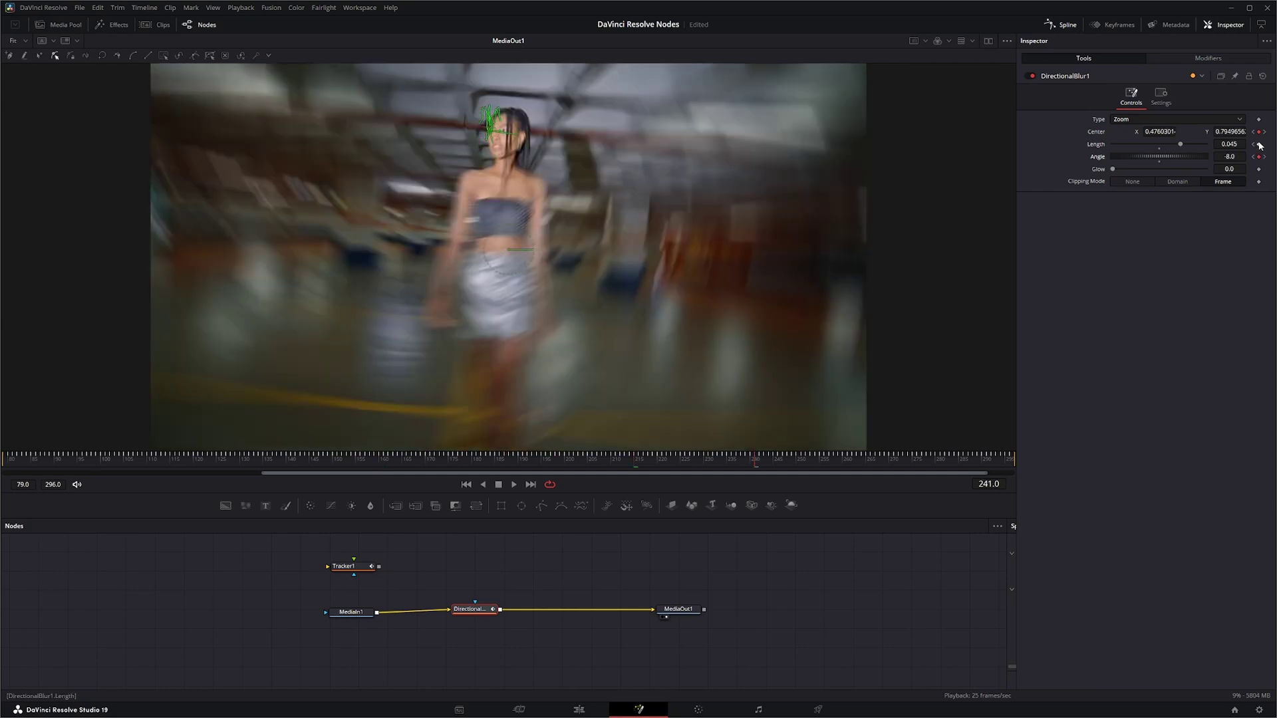
click(1264, 156)
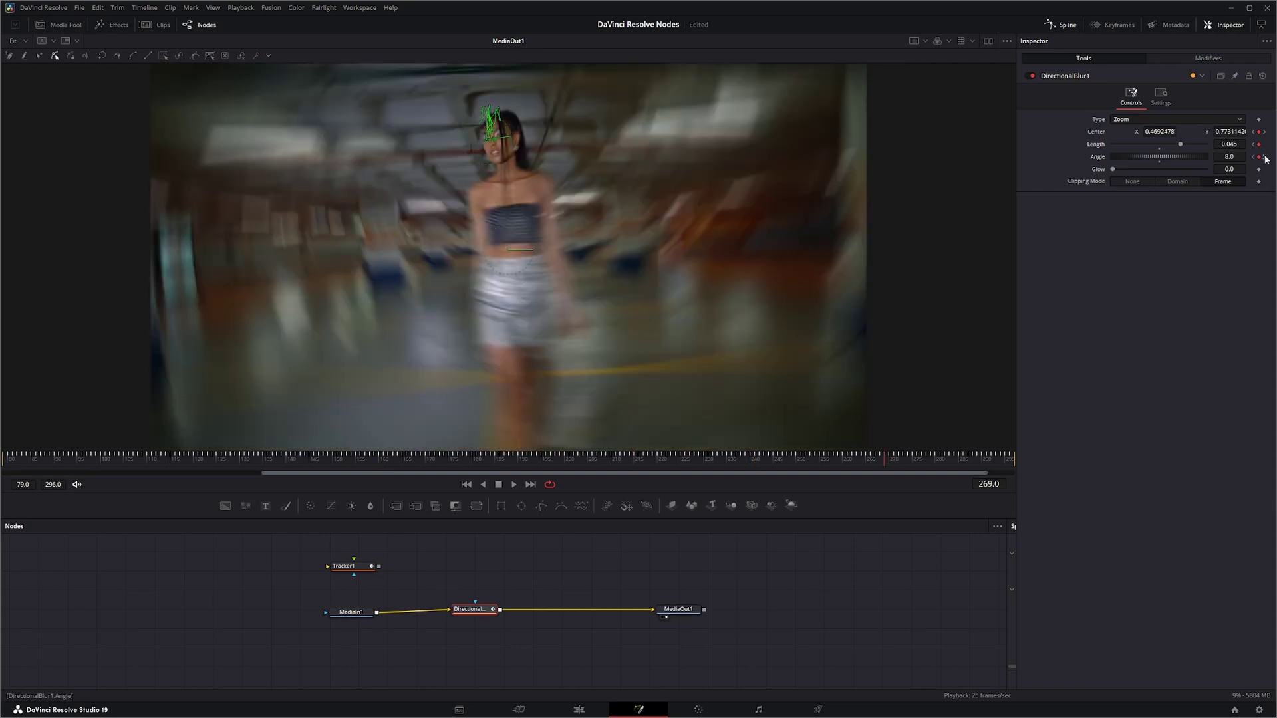
click(1264, 157)
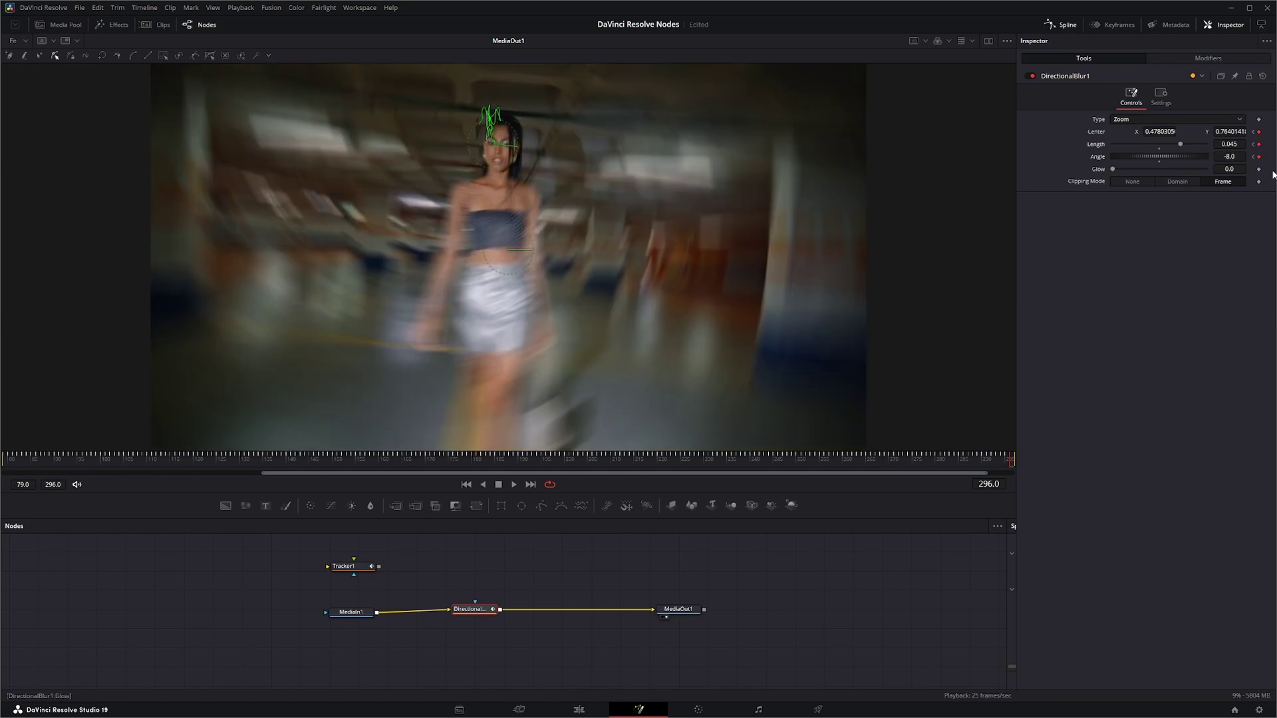
drag(1006, 461, 946, 469)
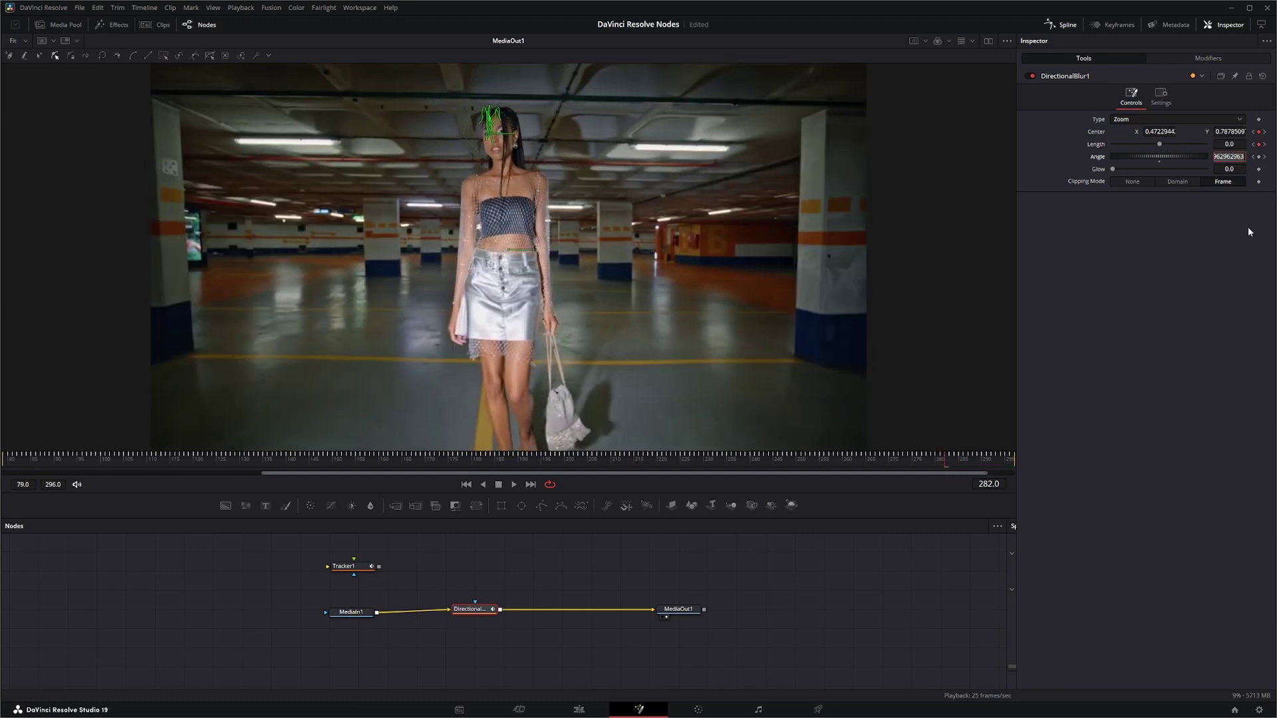
drag(943, 457, 278, 466)
key(space)
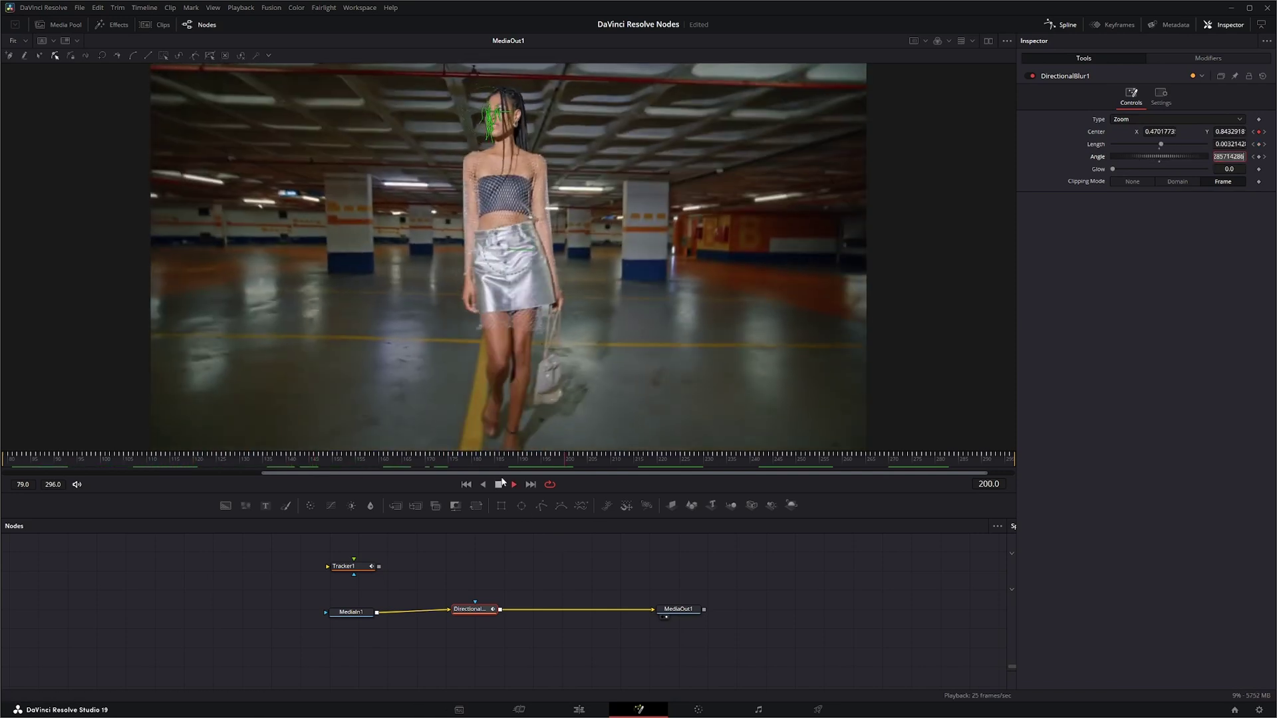
key(space)
click(465, 484)
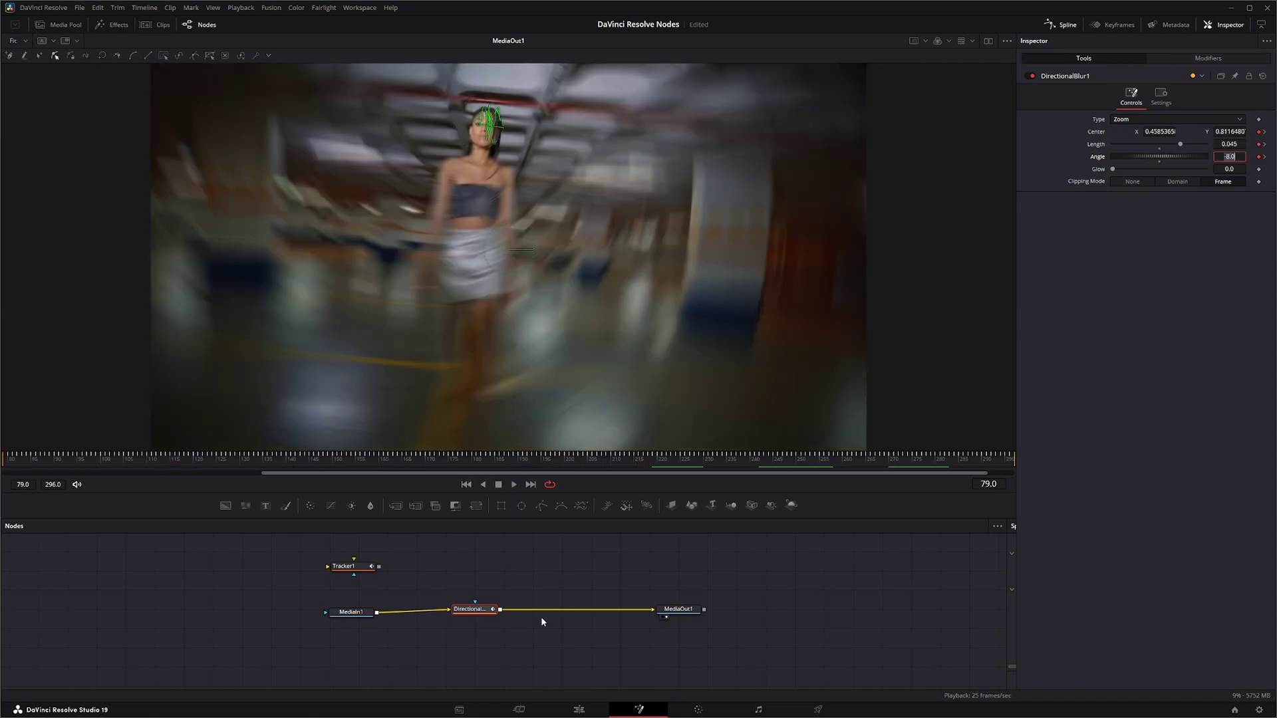
Add Merge1 layering DirectionalBlur1 over MediaIn1 and feeding MediaOut1, rearranging the nodes to fit.
drag(481, 613, 475, 616)
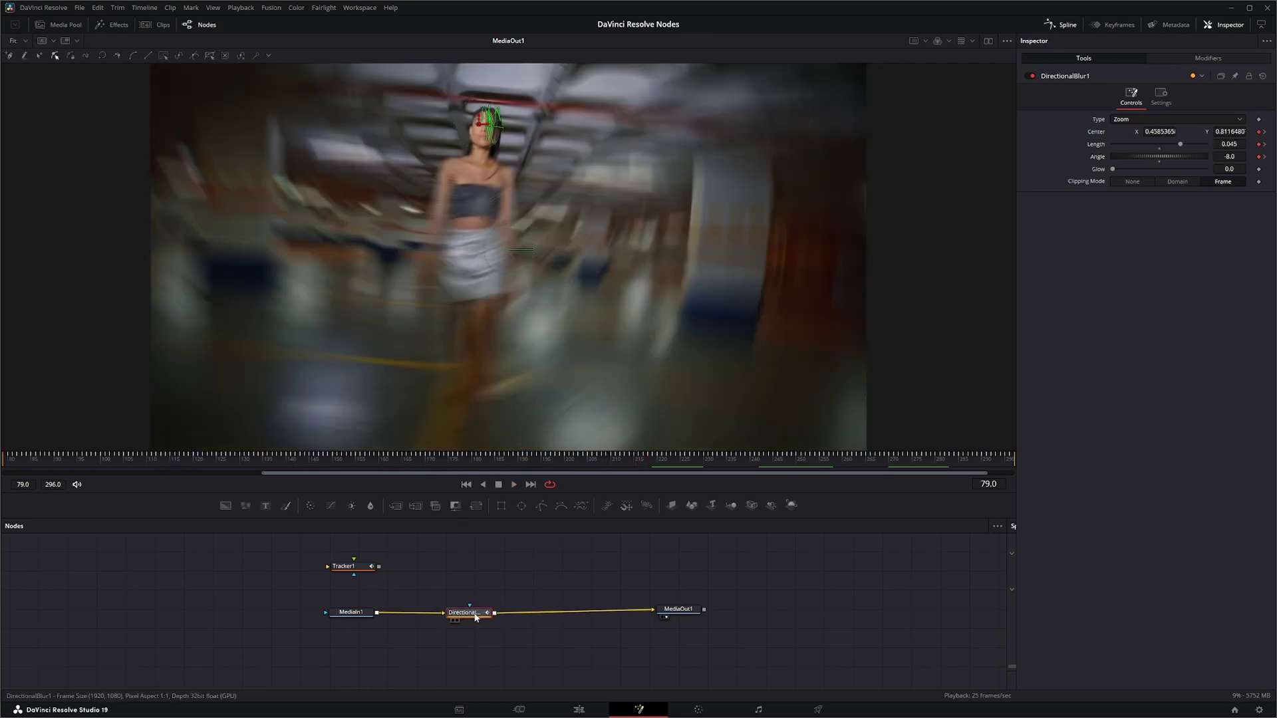
drag(676, 607, 700, 608)
drag(395, 507, 484, 668)
drag(494, 612, 506, 638)
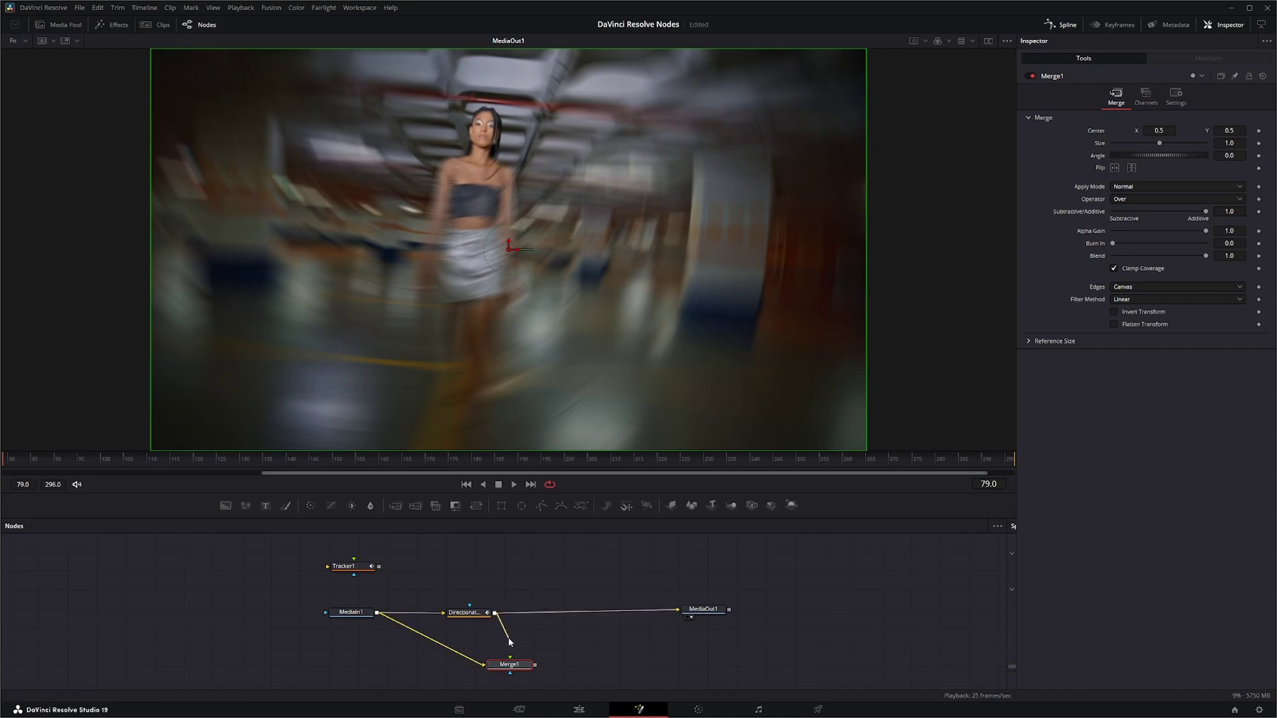
drag(677, 612, 682, 614)
drag(473, 612, 515, 576)
click(511, 663)
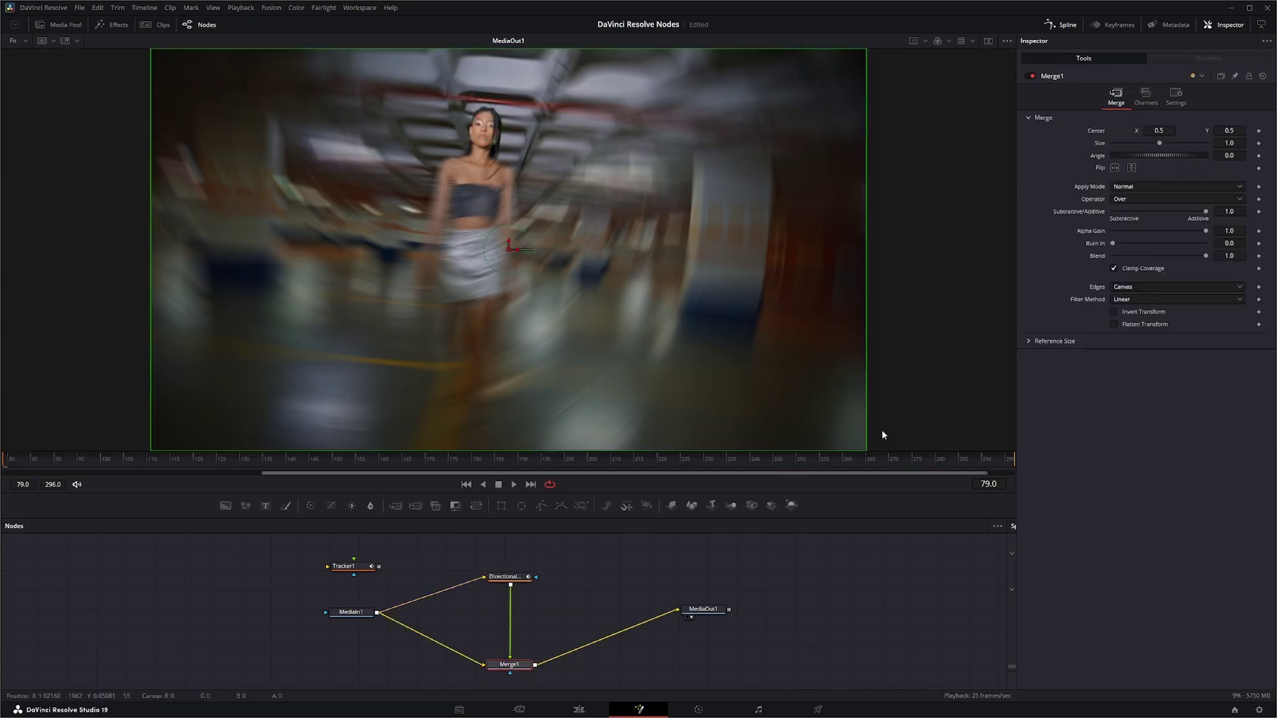
Lower Merge1's Blend to 0.556 in its Settings, previewing playback from frame 79.
click(1171, 95)
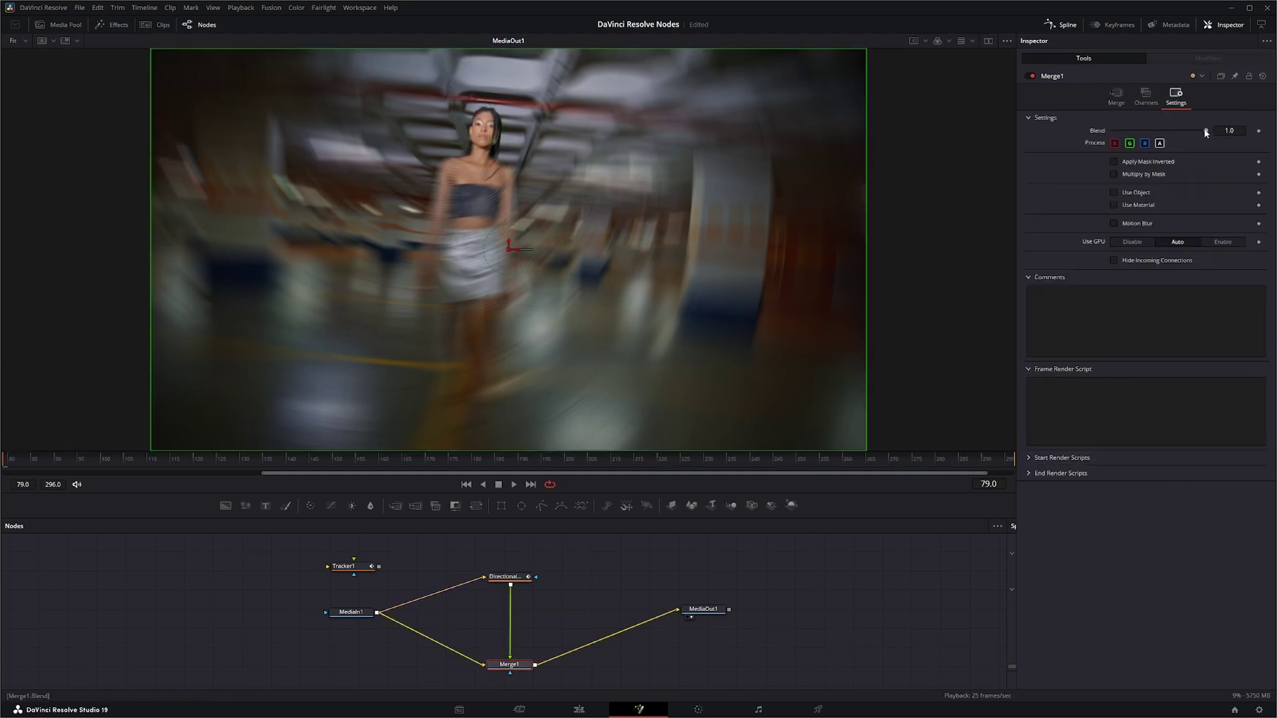
drag(1202, 133, 1188, 133)
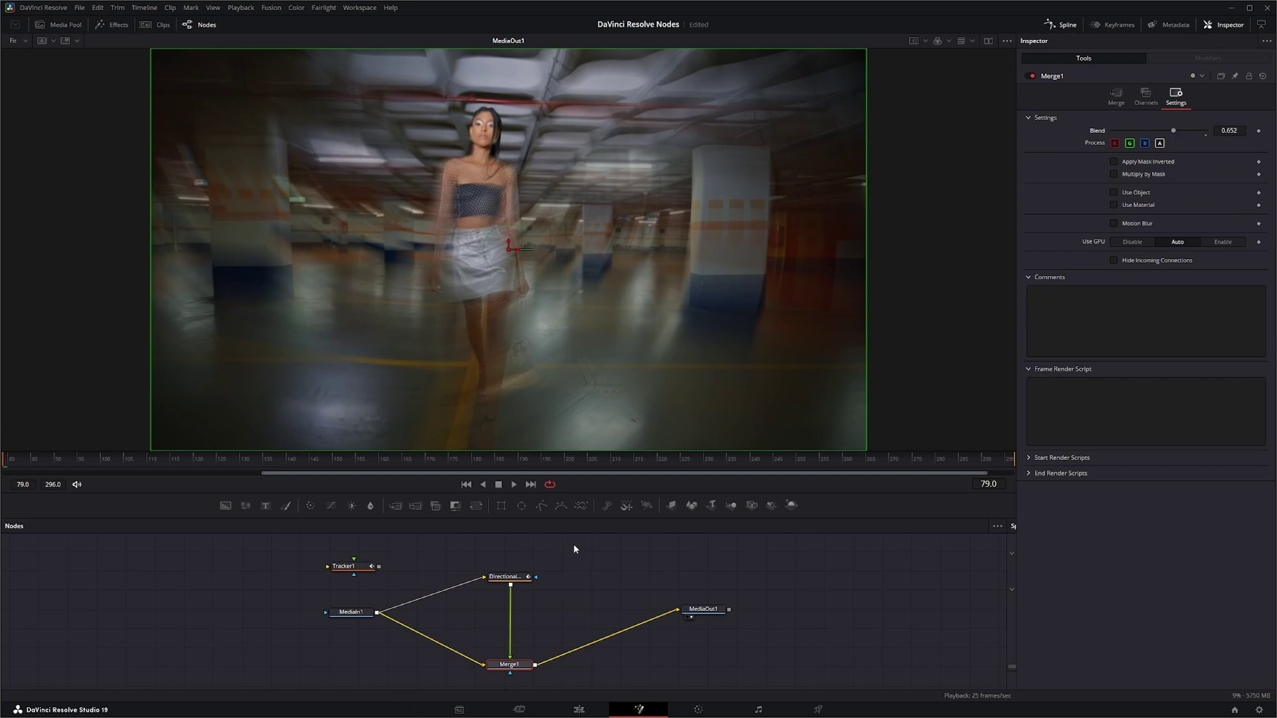
click(513, 486)
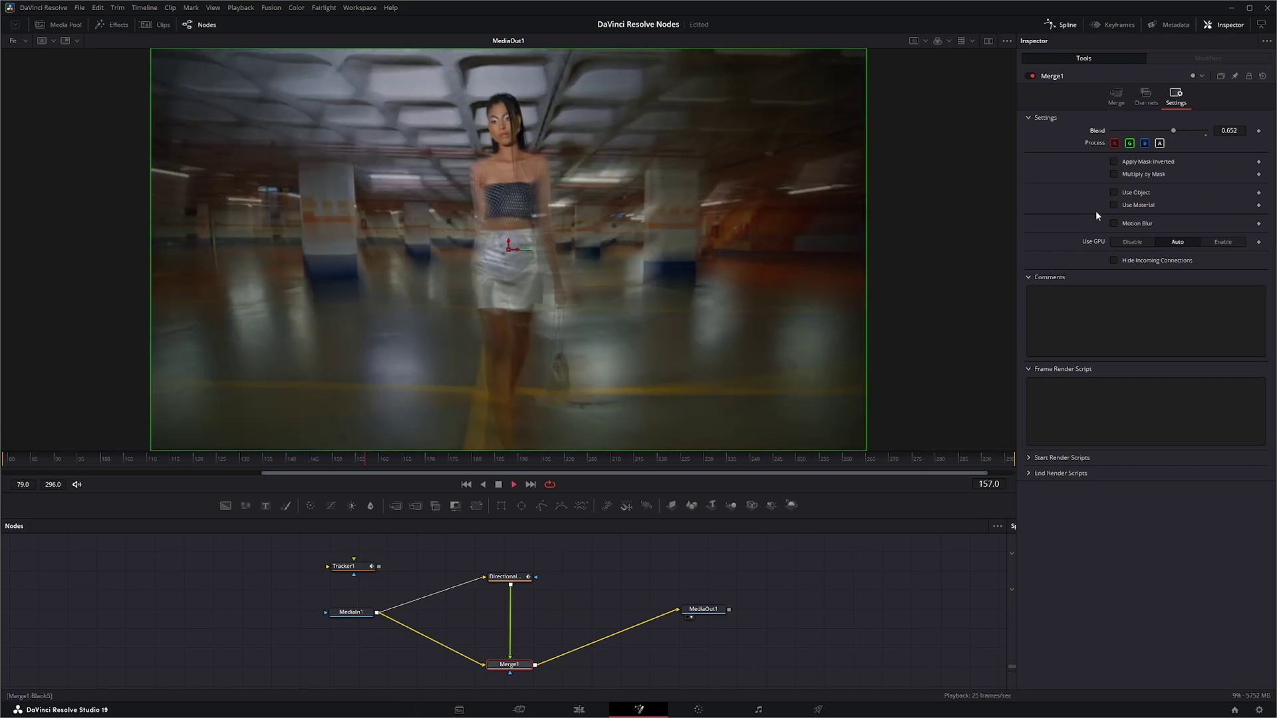
drag(1173, 130, 1165, 130)
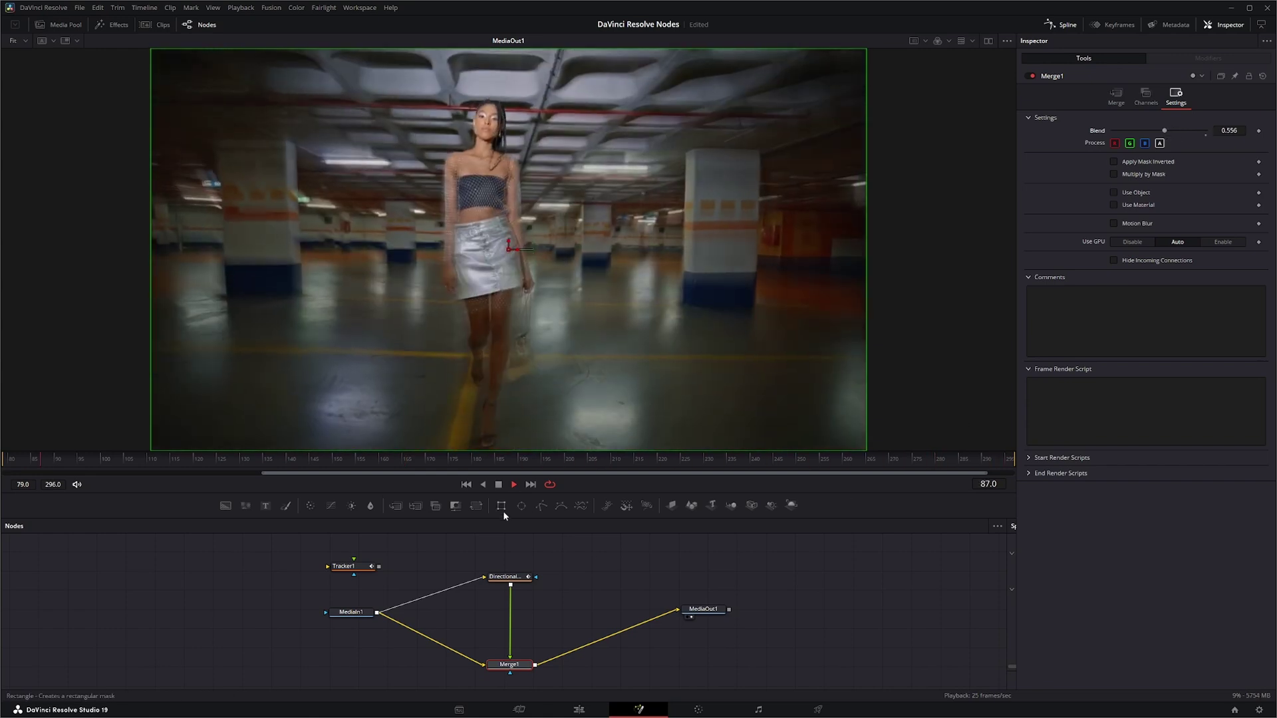
click(466, 484)
click(503, 576)
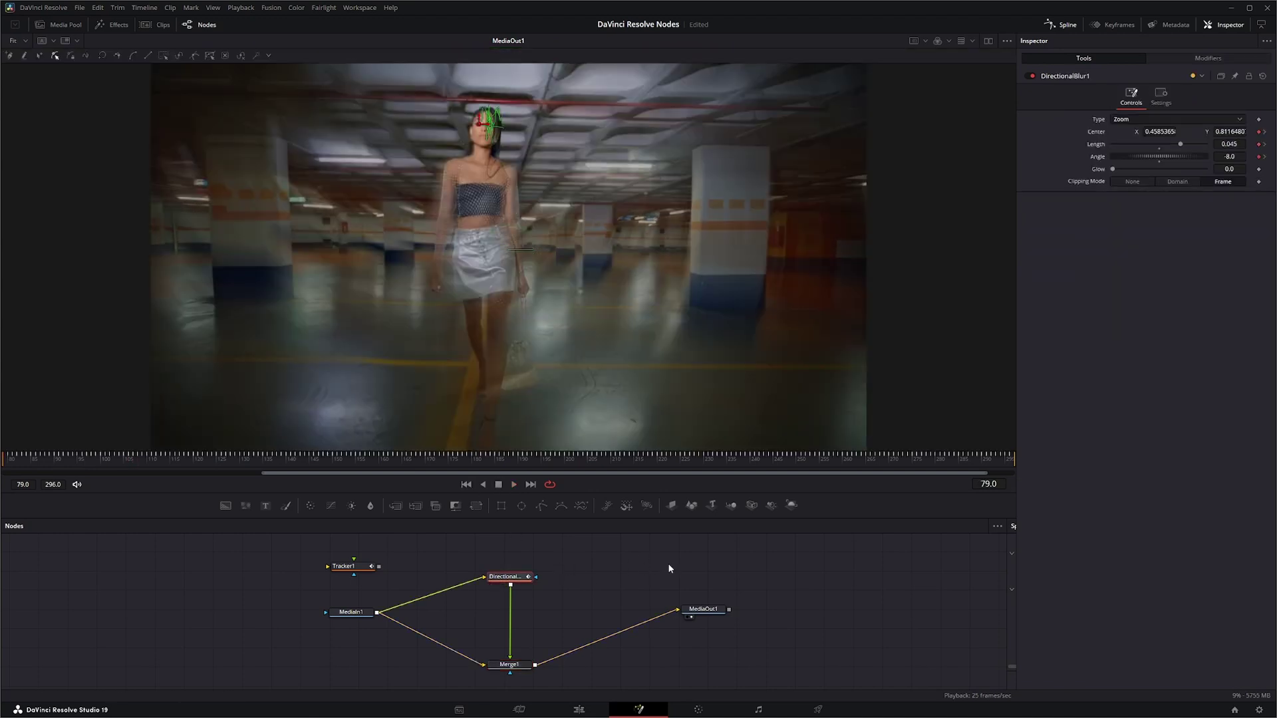
Insert a CameraShake1 node after DirectionalBlur1 via a 'shak' tool search.
key(shift+space)
text(tra)
key(BackSpace)
key(BackSpace)
key(BackSpace)
text(sha)
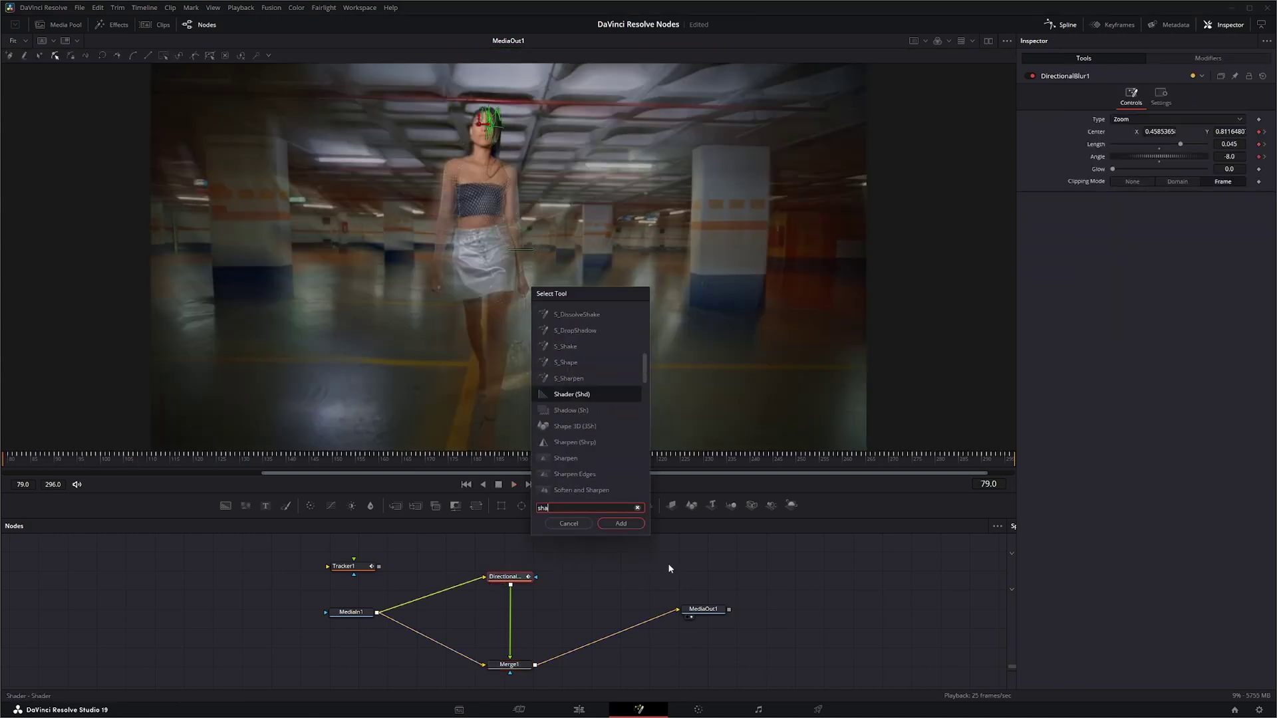
text(k)
key(Return)
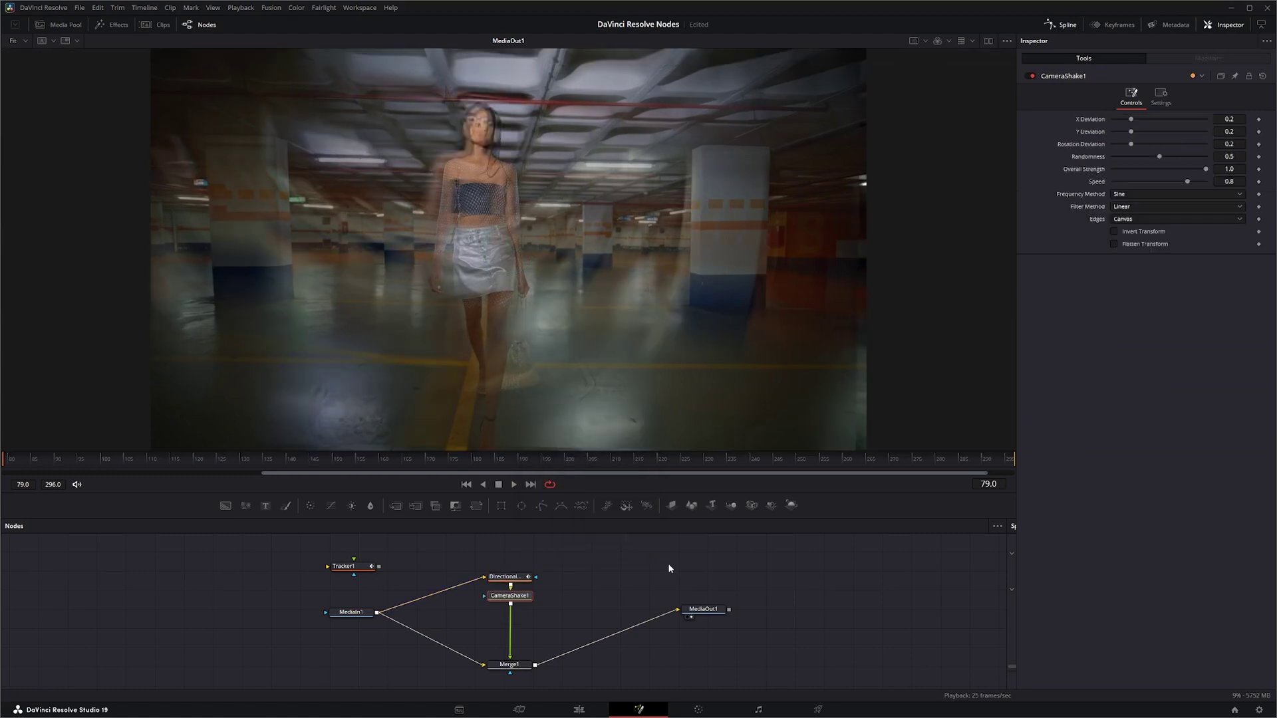
drag(508, 599, 508, 605)
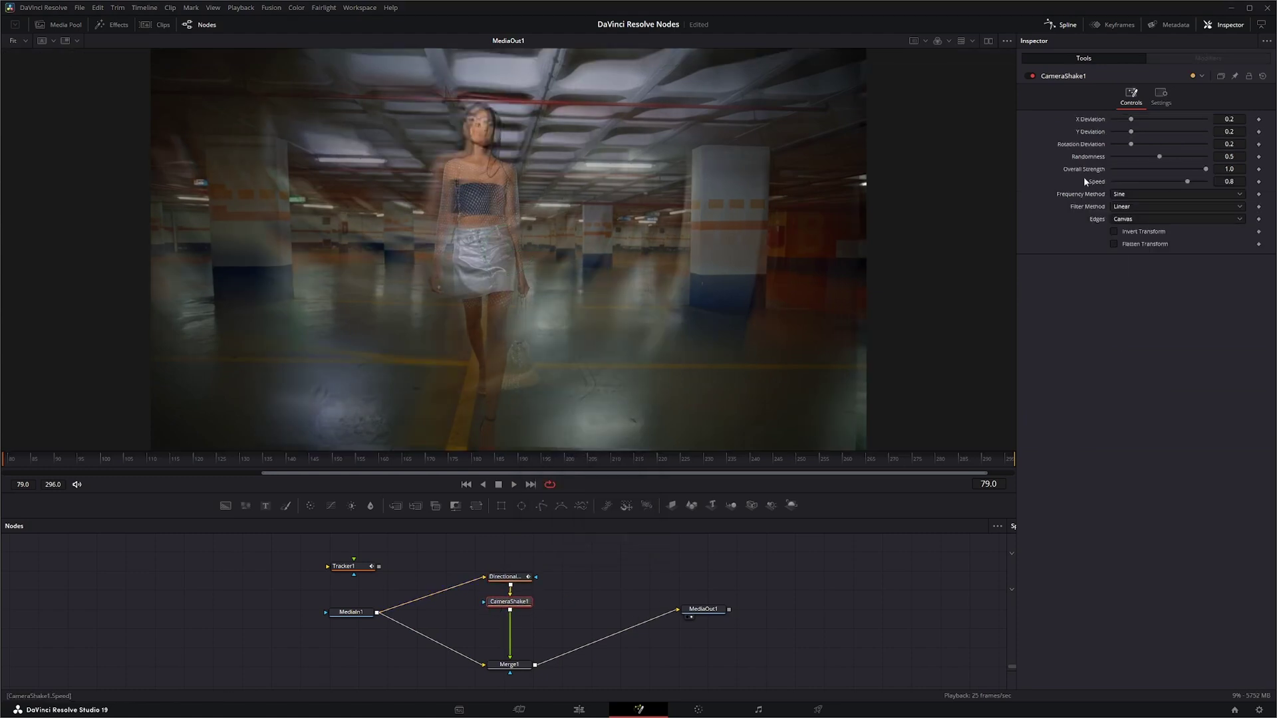
Tone down the shake: X/Y deviation 0.043, rotation 0.107, speed 0.904, strength 0.973.
click(515, 485)
drag(1131, 121, 1116, 124)
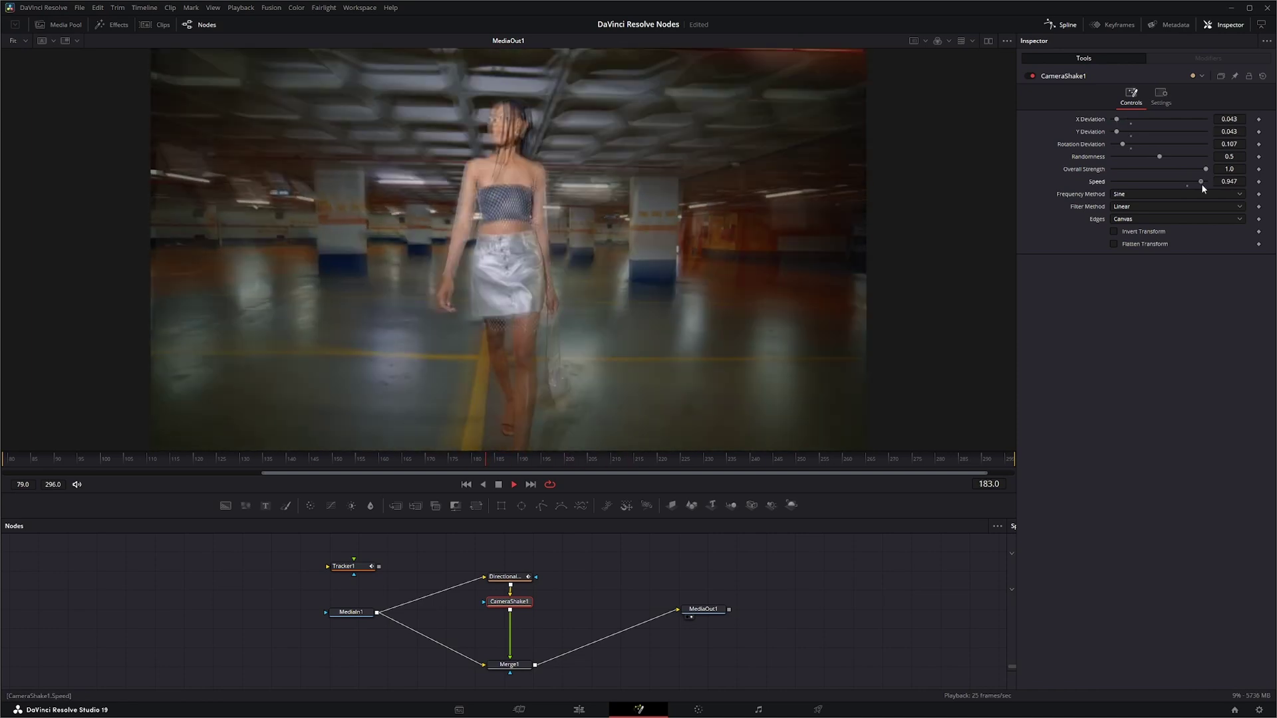
drag(1201, 183, 1203, 168)
click(498, 486)
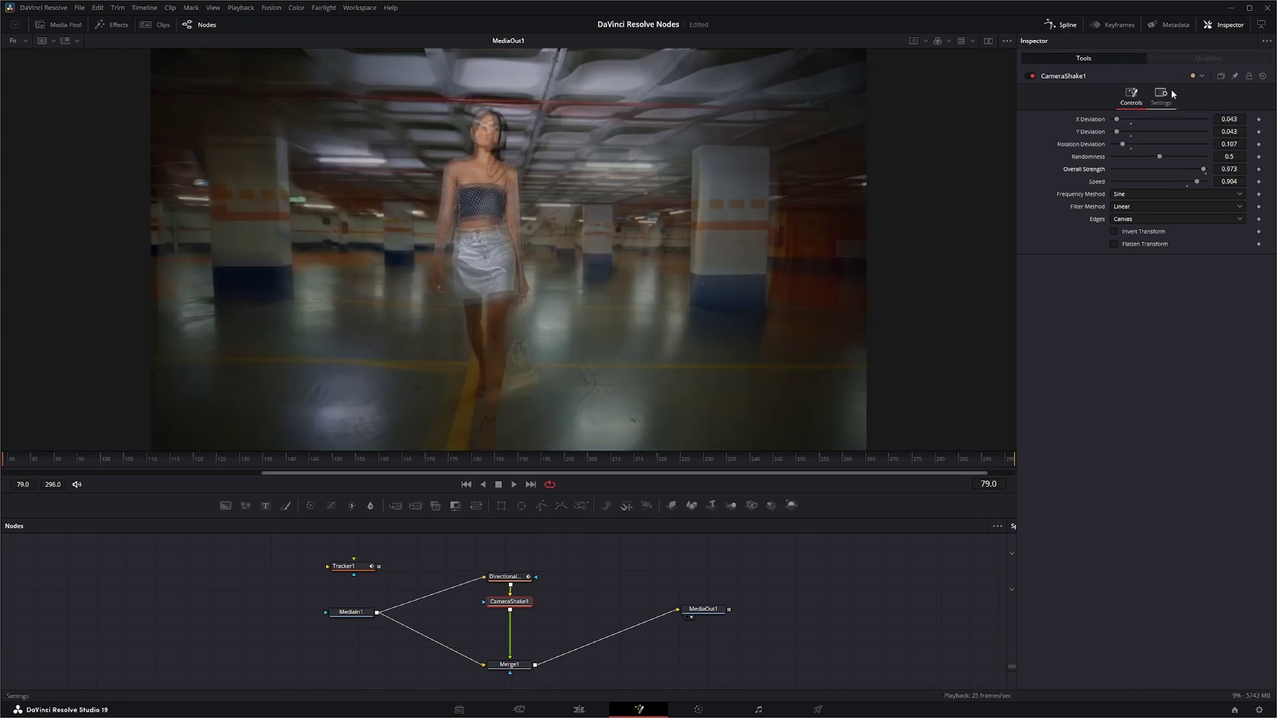
Set MediaIn1's audio track to Timeline Audio [Timeline 1] and play the clip with sound.
click(354, 613)
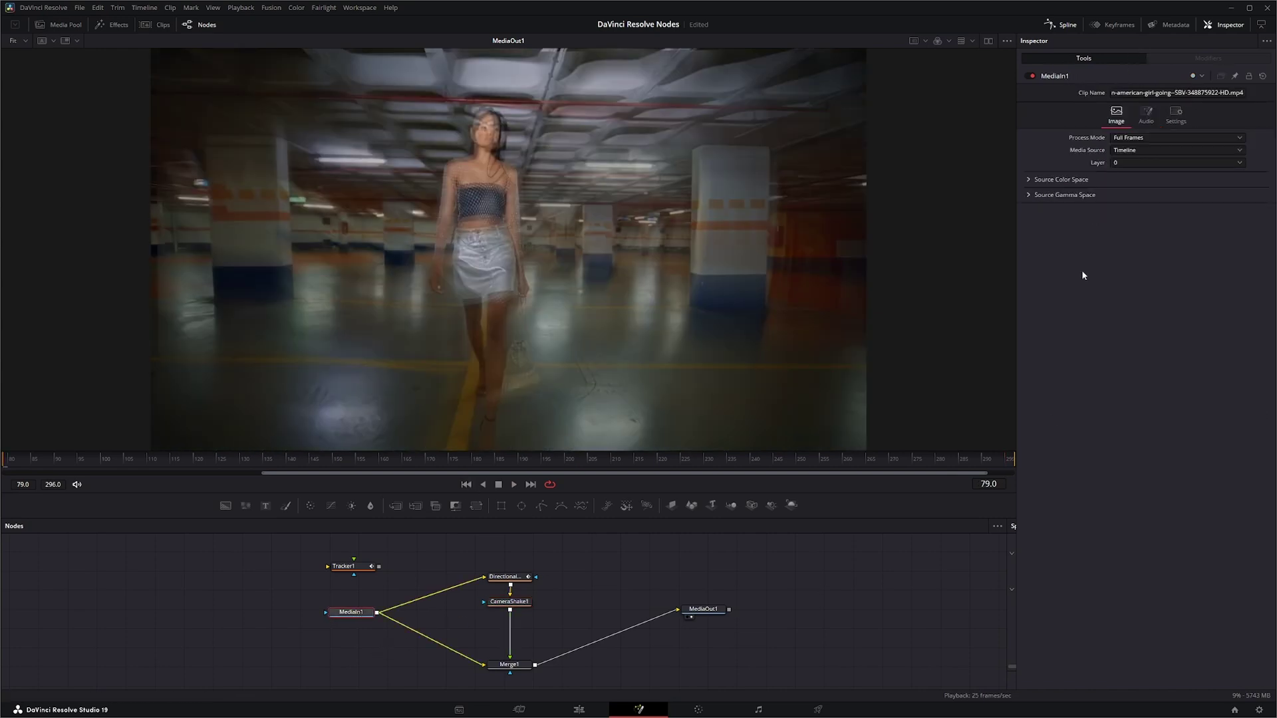
click(1148, 114)
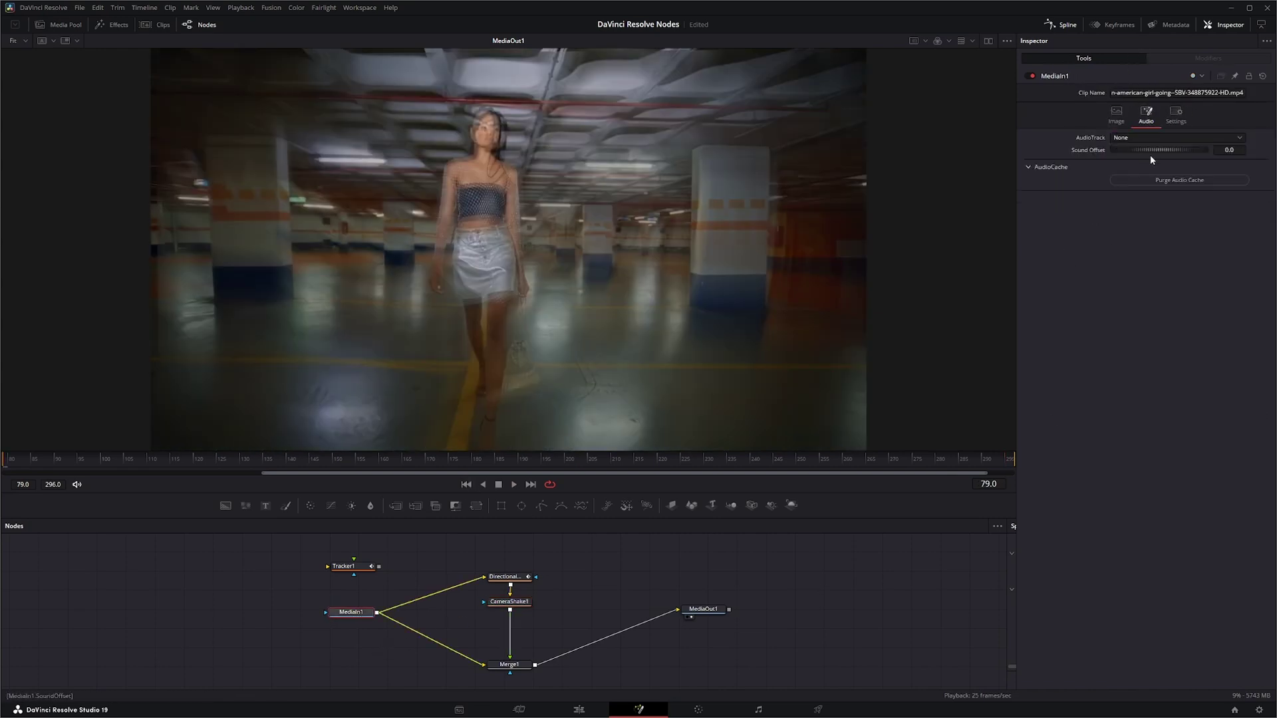
click(1151, 163)
click(514, 487)
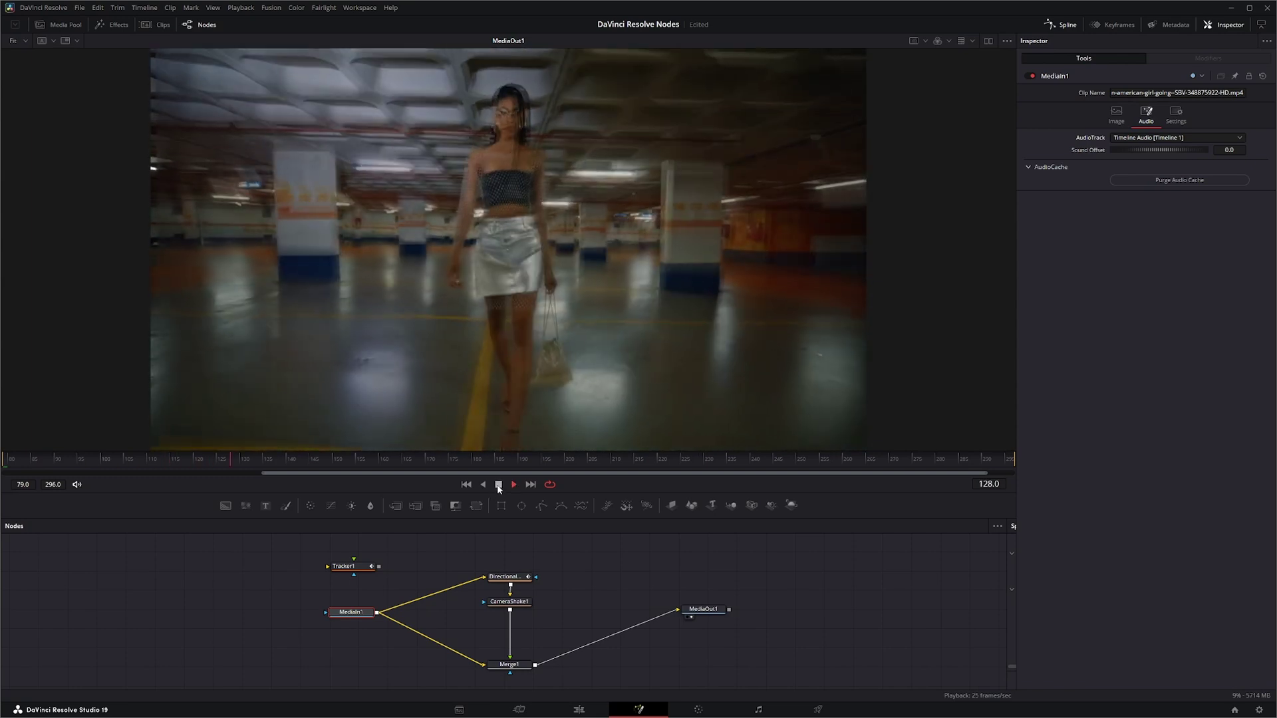
Lower Merge1's Blend to 0.332 and stop playback.
click(518, 665)
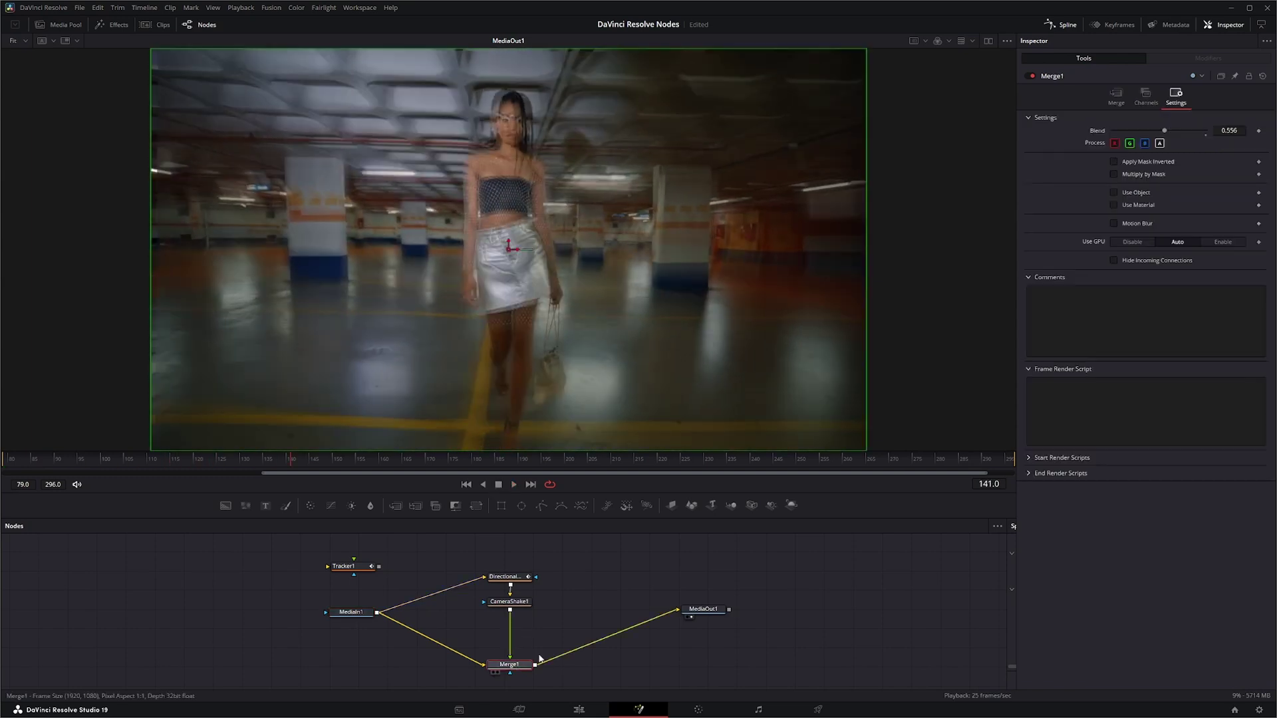
drag(1164, 133, 1161, 133)
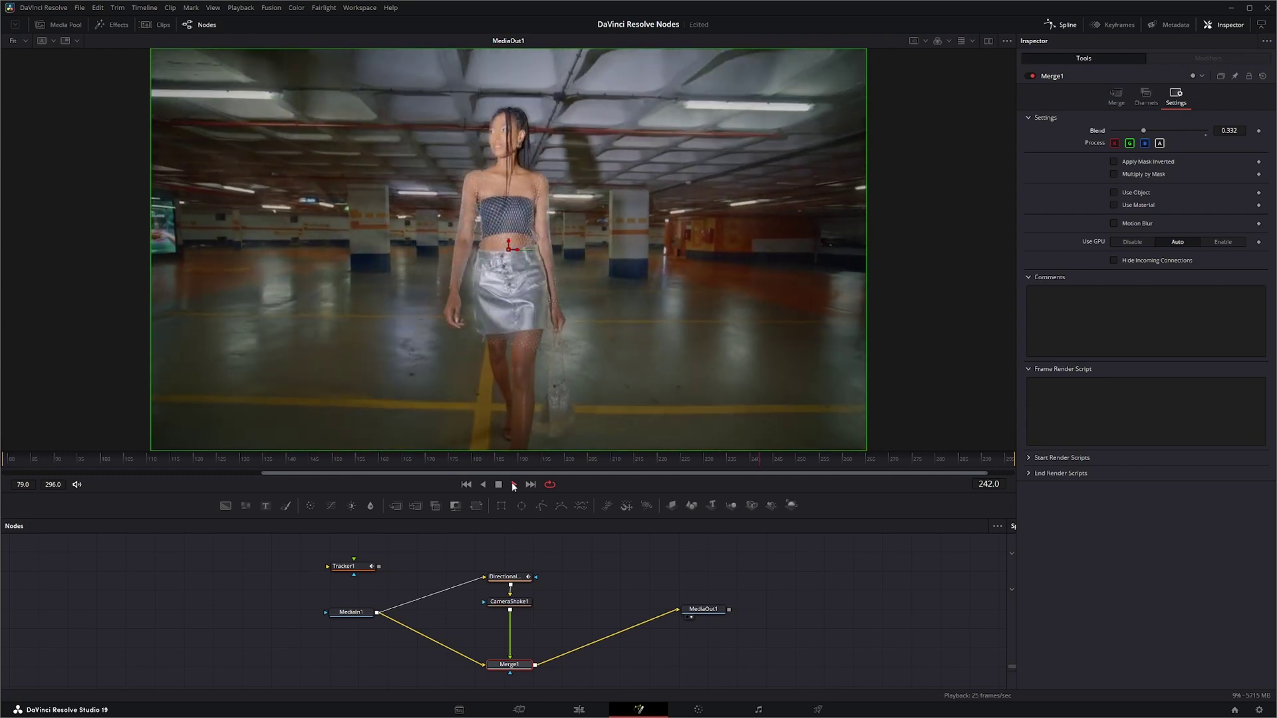
click(499, 488)
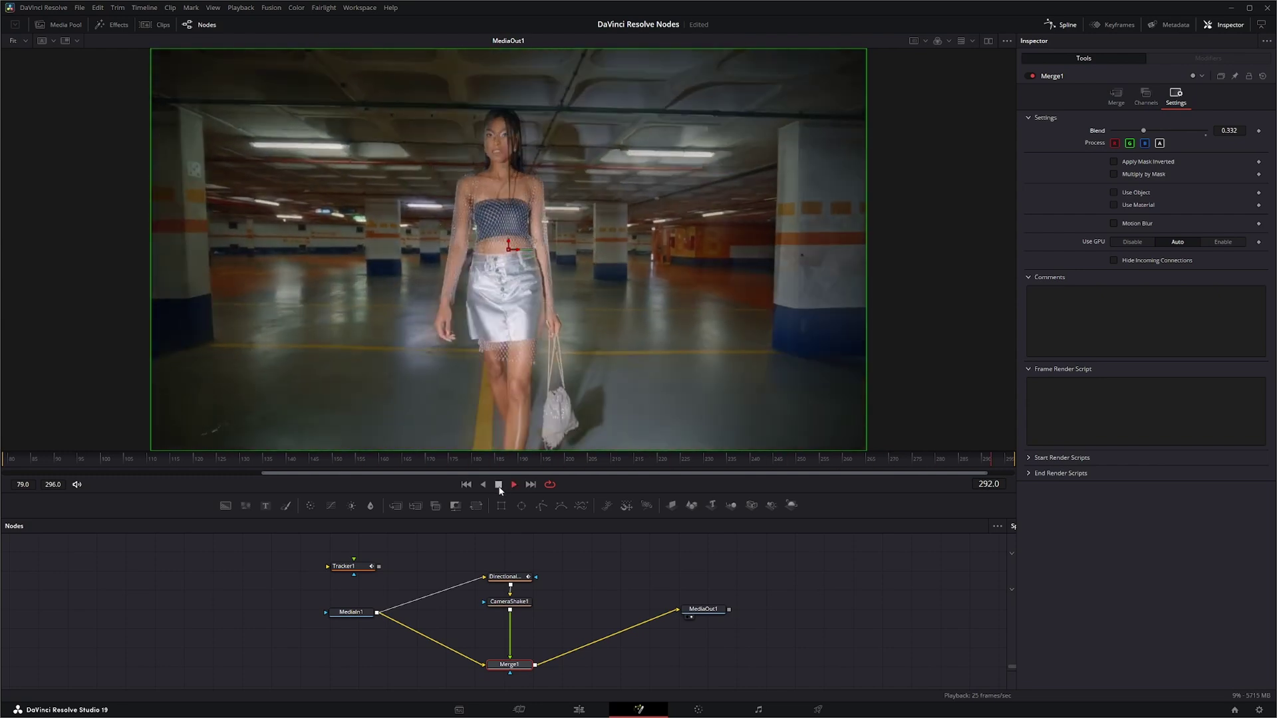